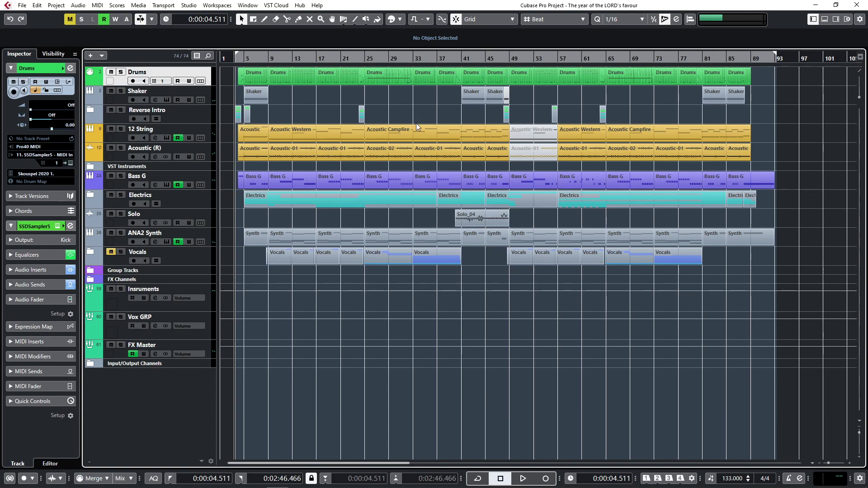
Move the project cursor further into the song, leaving the track menu unused
right_click(199, 112)
mouse_move(216, 118)
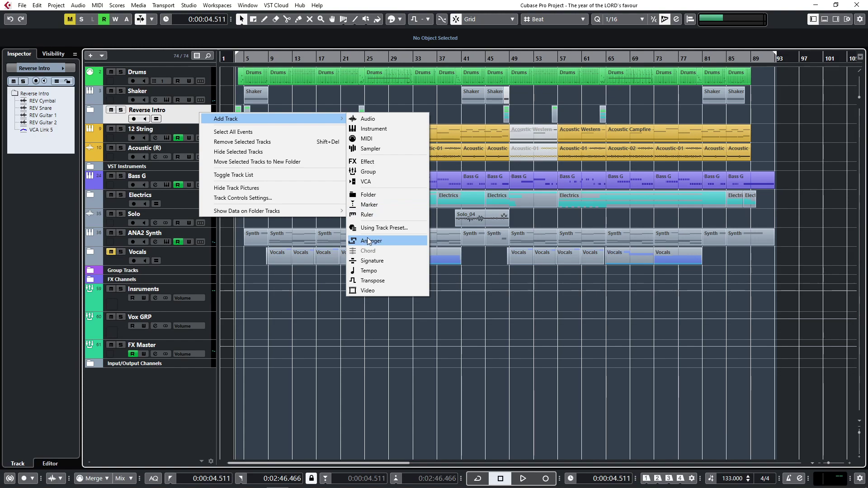
left_click(378, 96)
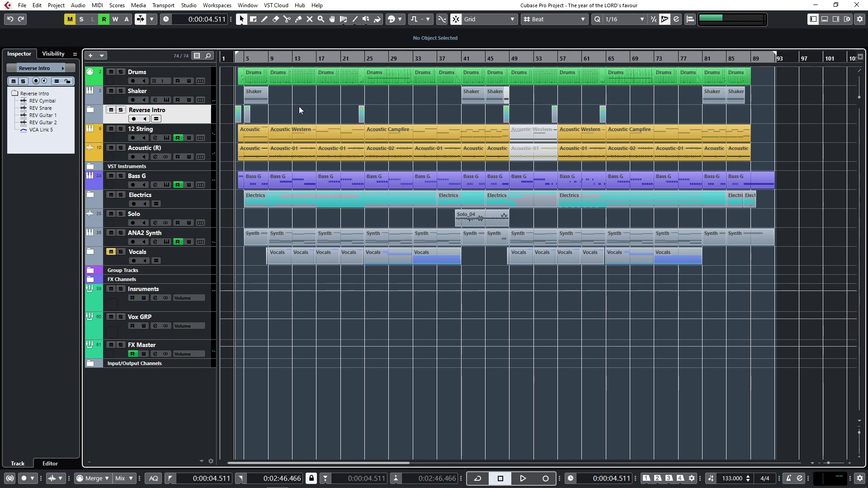
scroll(299, 106, "up", 2)
scroll(288, 107, "down", 3)
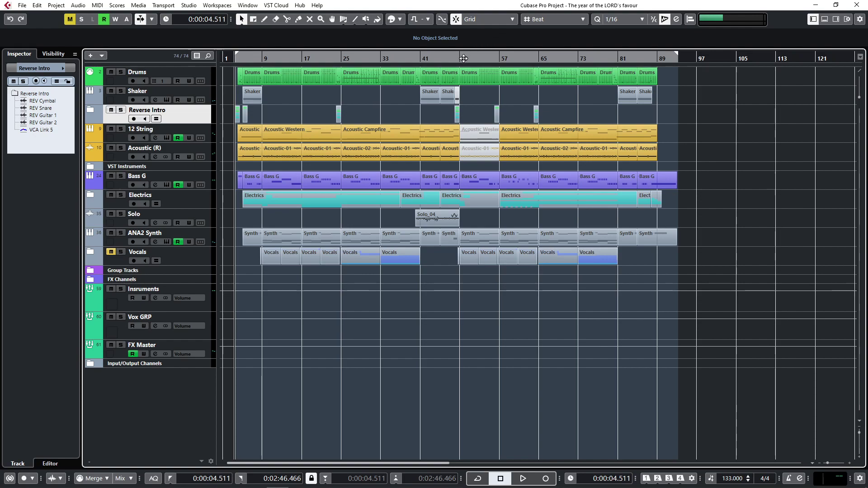
left_click_drag(457, 58, 511, 62)
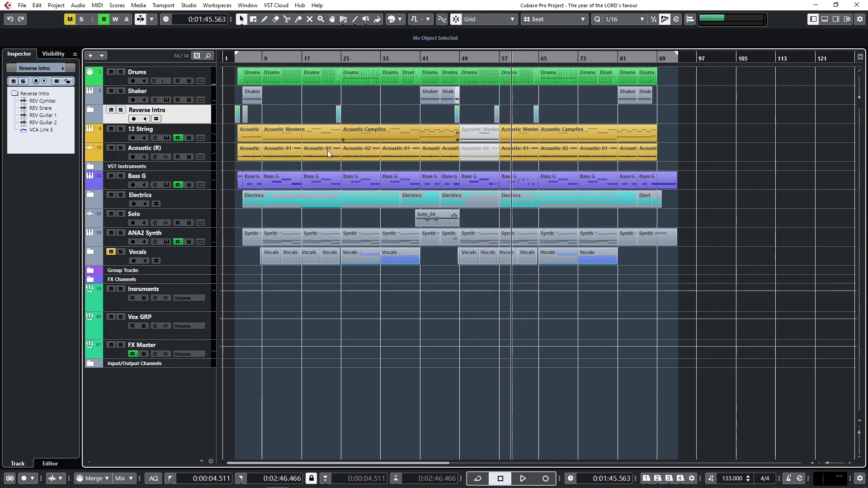
Add a marker track, Markers 01, to the project
right_click(193, 119)
mouse_move(219, 125)
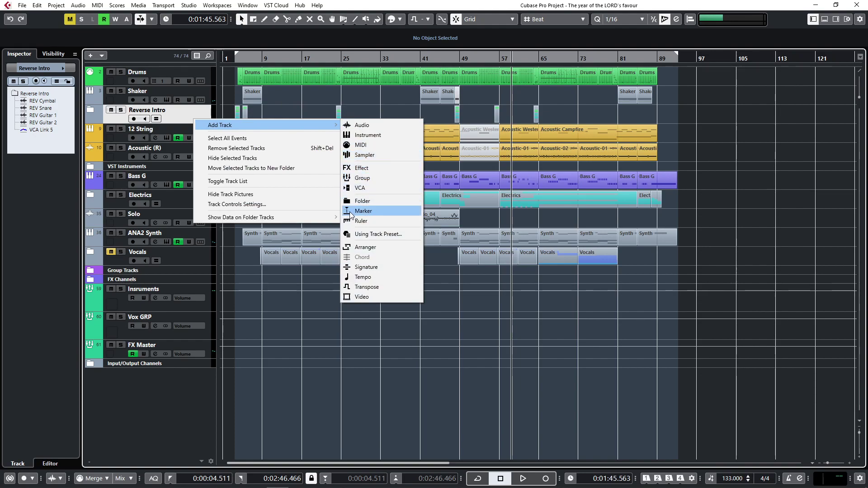
left_click(347, 212)
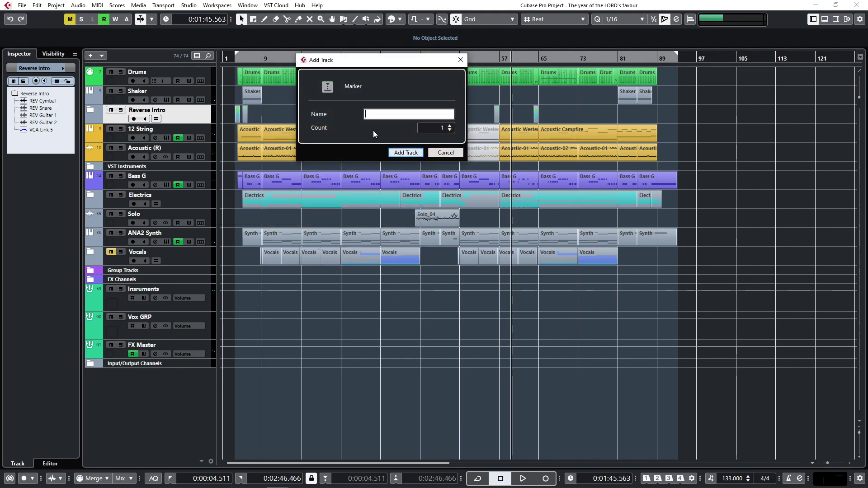
left_click(406, 152)
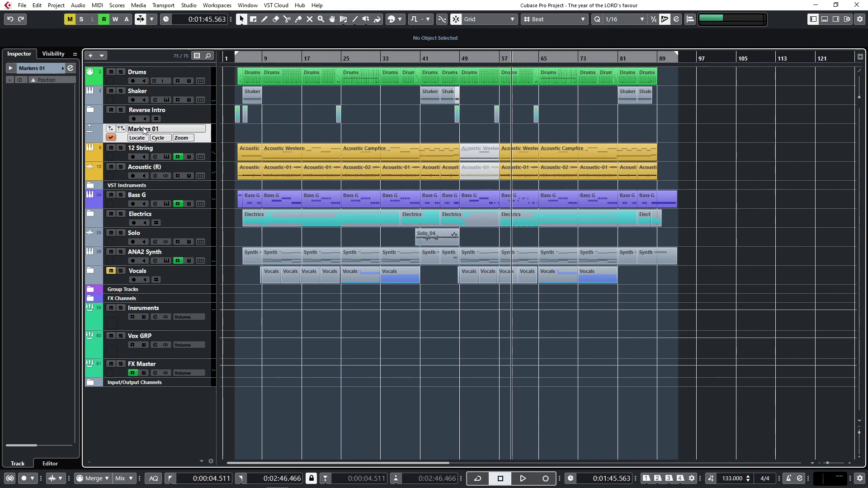
Move Markers 01 above Drums and zoom in on the song's opening bars
left_click_drag(206, 142, 206, 80)
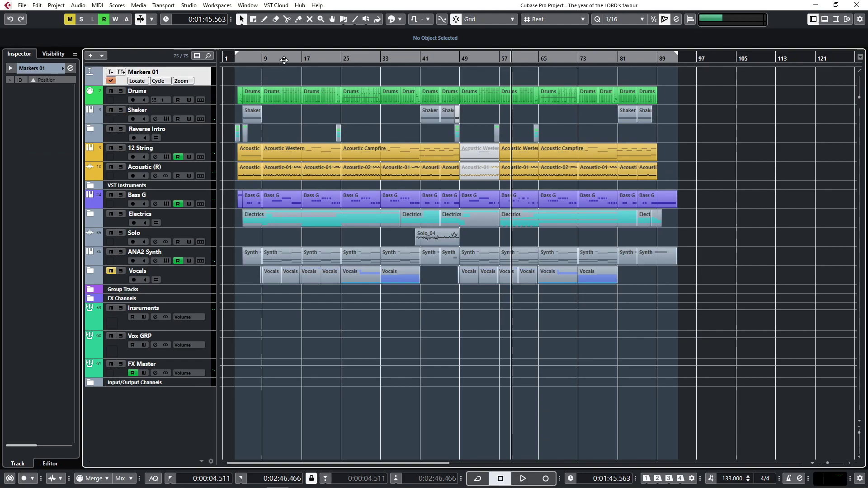
left_click_drag(284, 60, 311, 82)
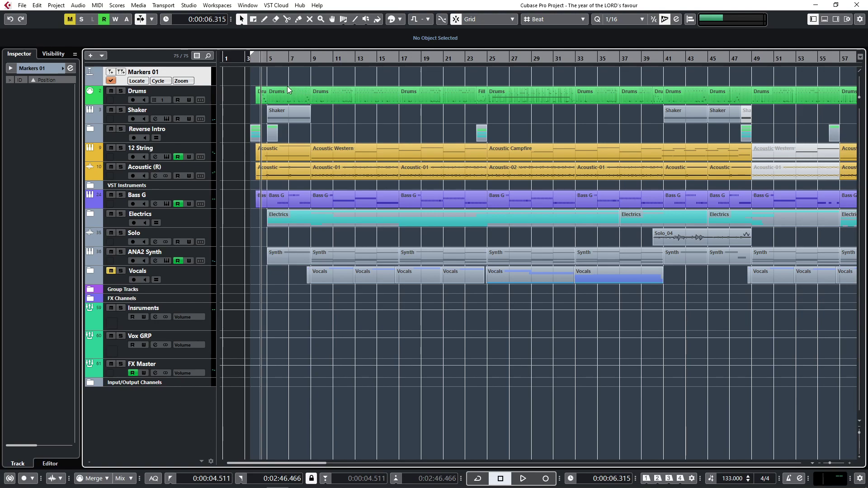
left_click_drag(255, 63, 243, 69)
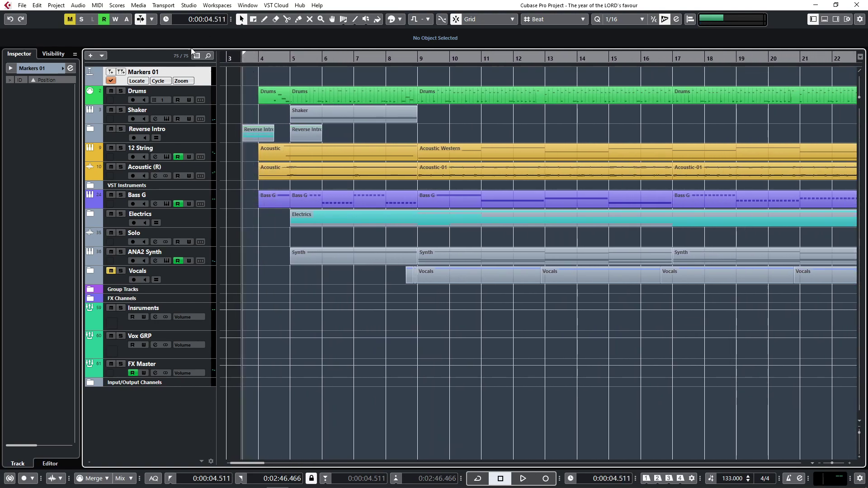
Add marker 1 at bar 3 and give it the description Intro
left_click(110, 72)
left_click(238, 86)
left_click(229, 81)
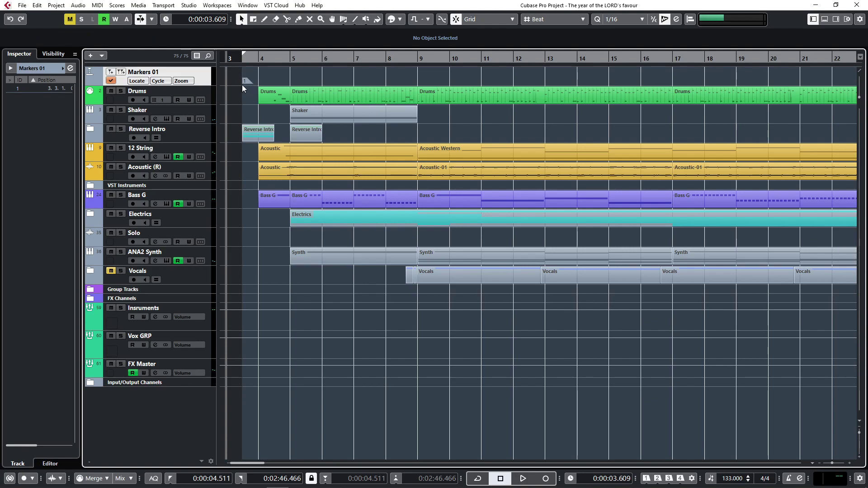
left_click(246, 80)
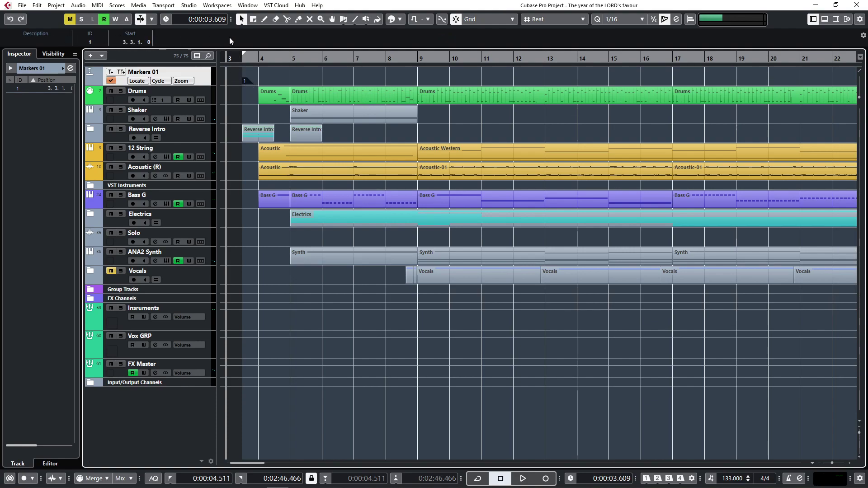
left_click(19, 42)
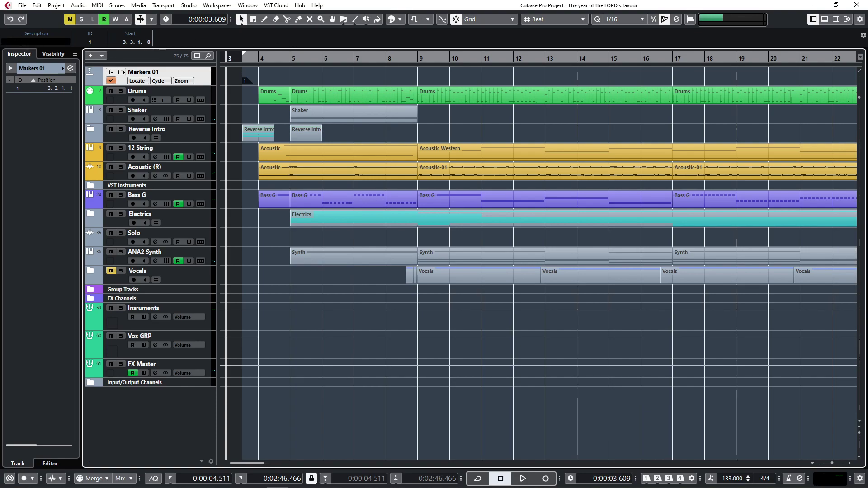
type("V")
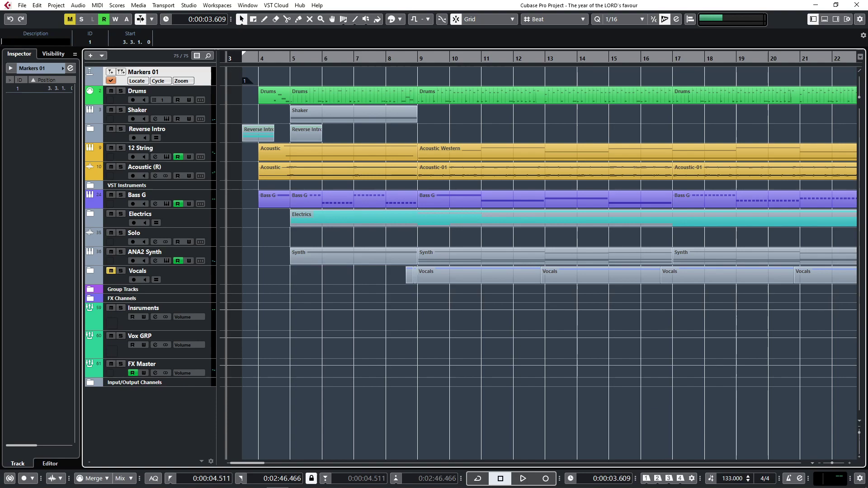
key("BackSpace")
type("Intro")
key("Return")
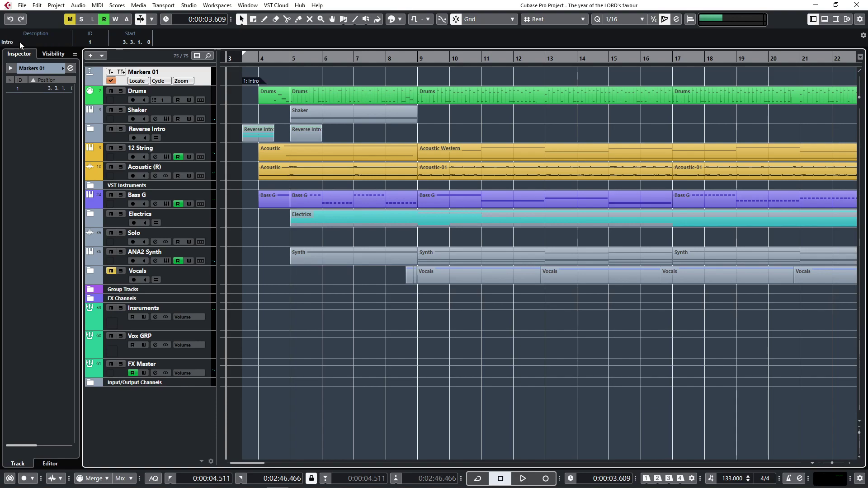
left_click(253, 112)
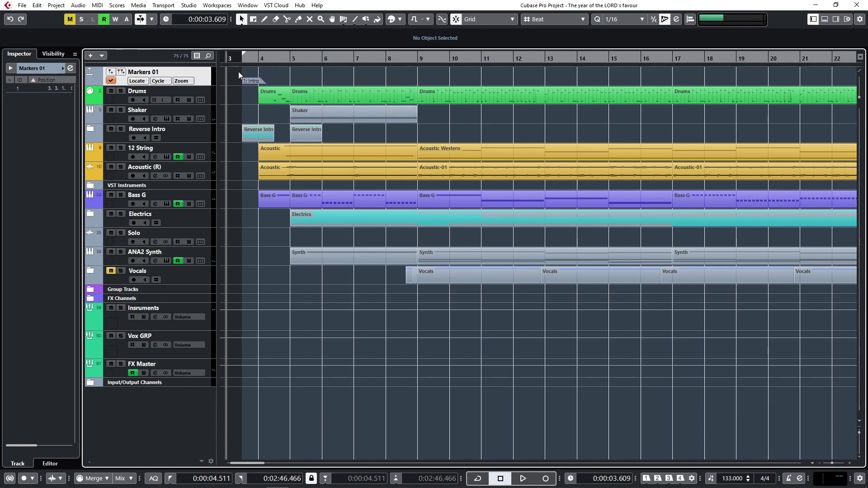
left_click(243, 59)
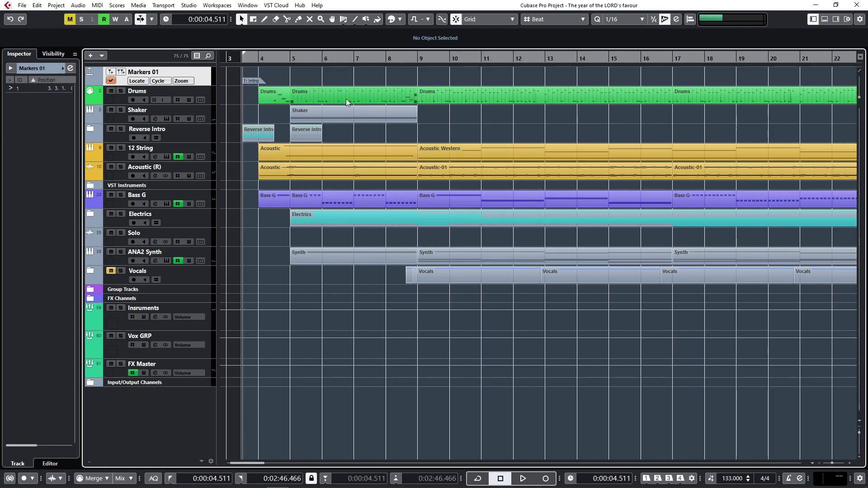
Add markers named Verse 1 at bar 9 and Verse 2 at bar 17
left_click(418, 59)
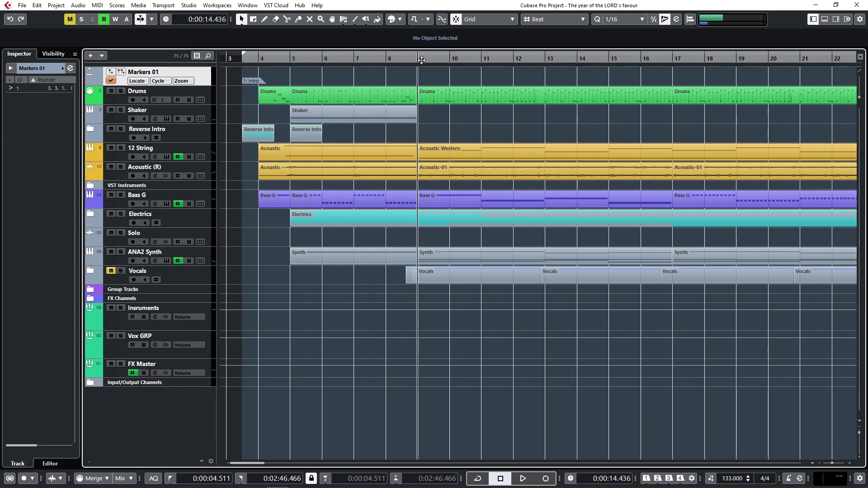
left_click(111, 71)
type("Ver")
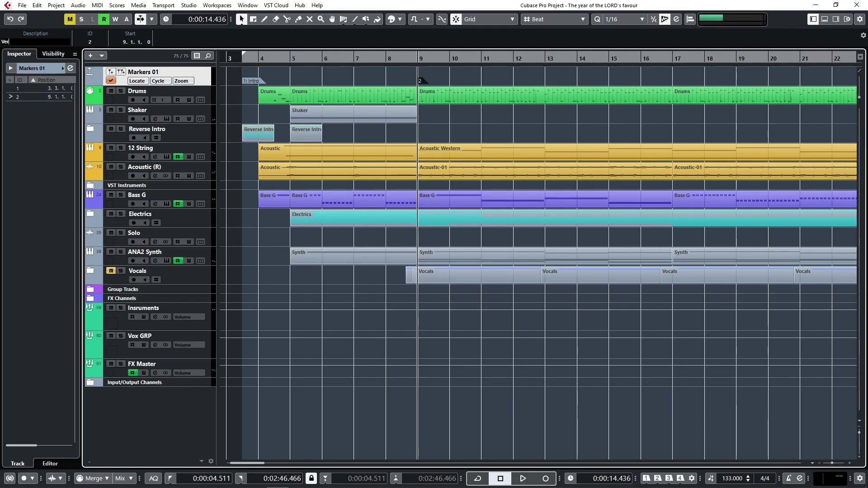
type("se 1")
key("Return")
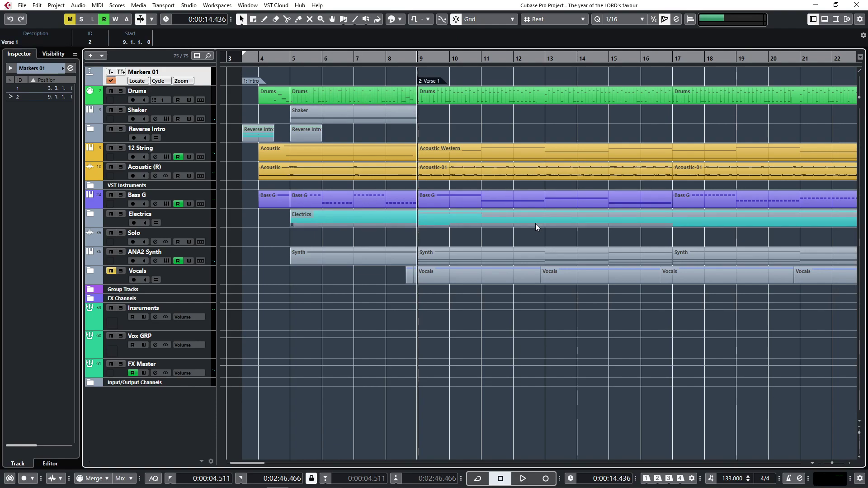
left_click(672, 58)
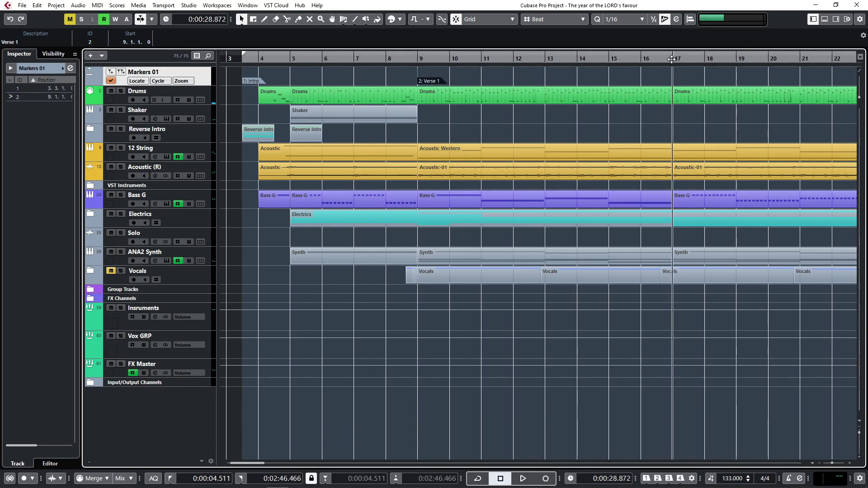
left_click(110, 72)
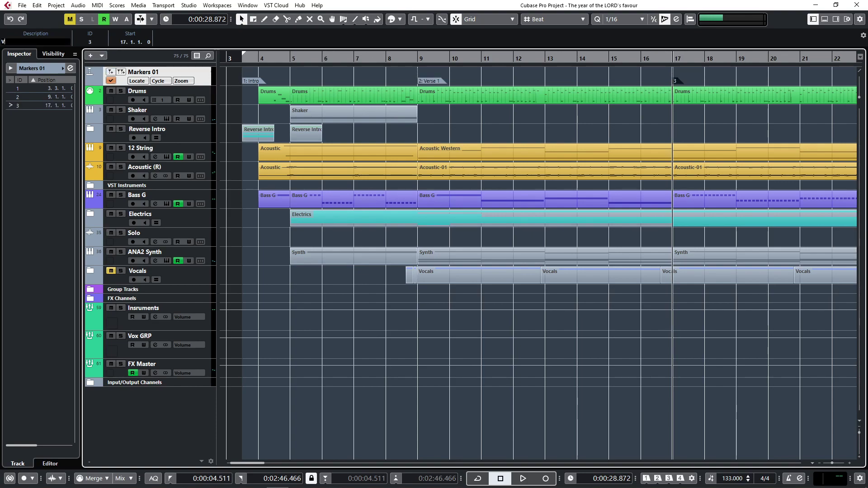
type("Verse 2")
key("Return")
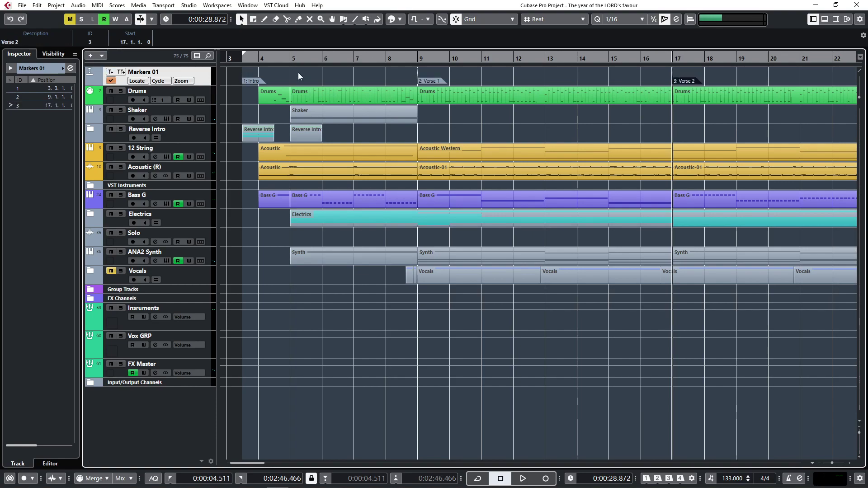
Zoom out to bars 1–65 and add a Chorus 1 marker at bar 25
left_click(490, 70)
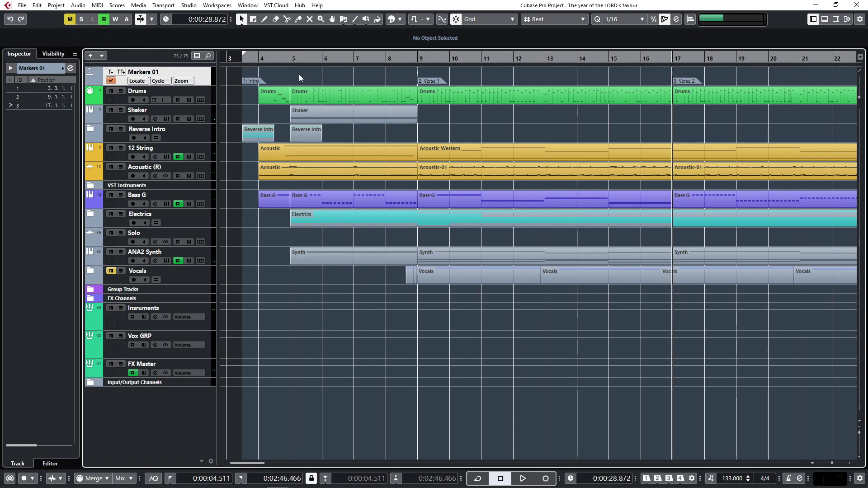
key("g")
key("g")
key("g")
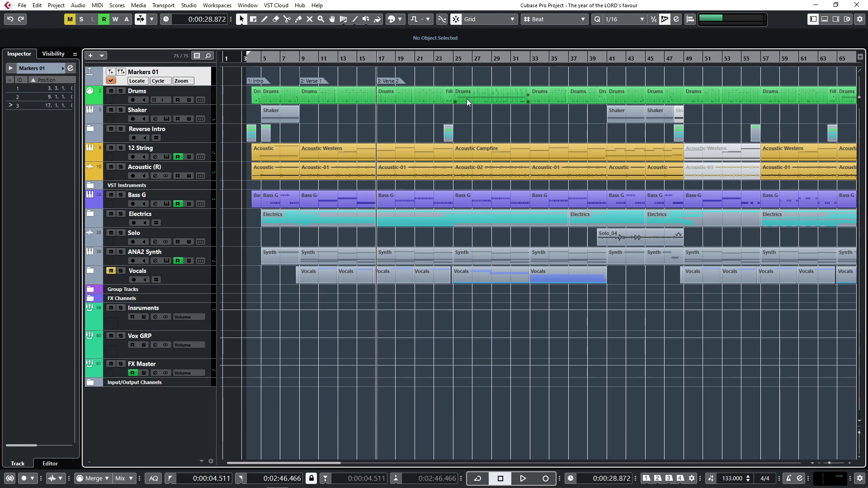
left_click(452, 57)
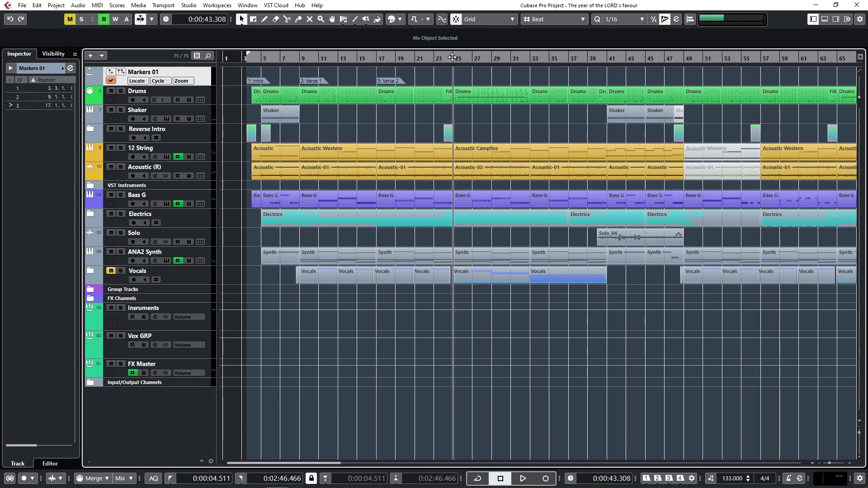
left_click(110, 72)
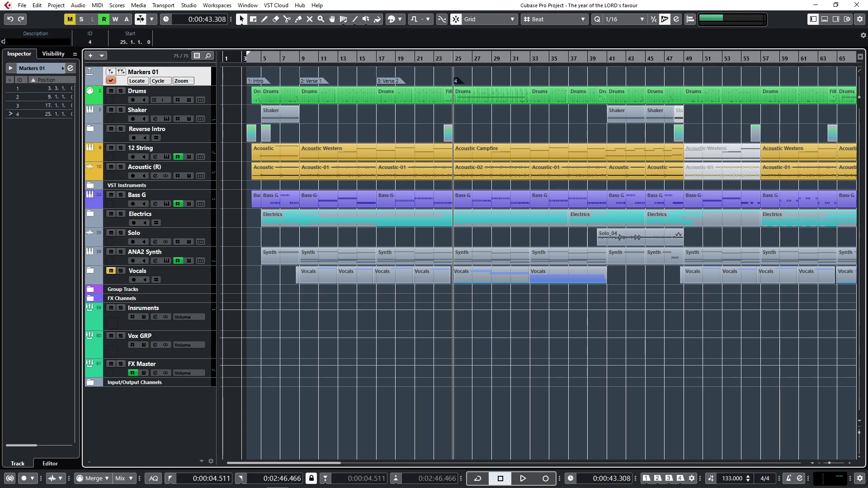
type("Chorus 1")
key("Return")
left_click(421, 81)
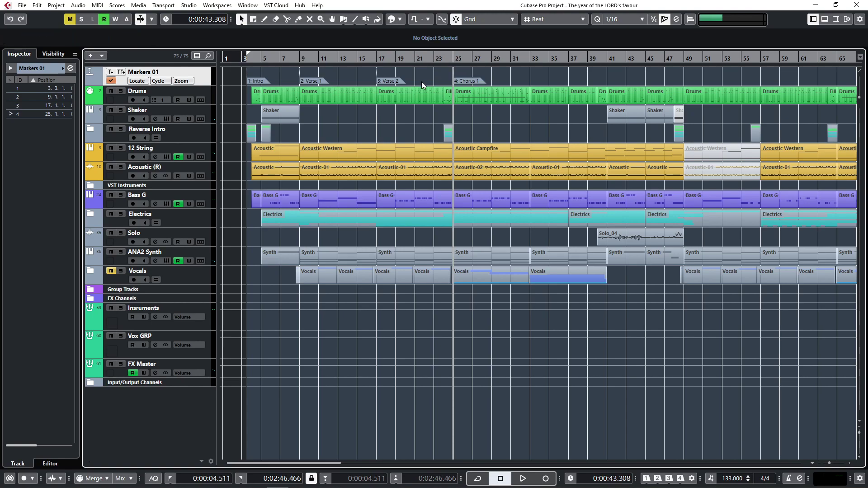
left_click(247, 59)
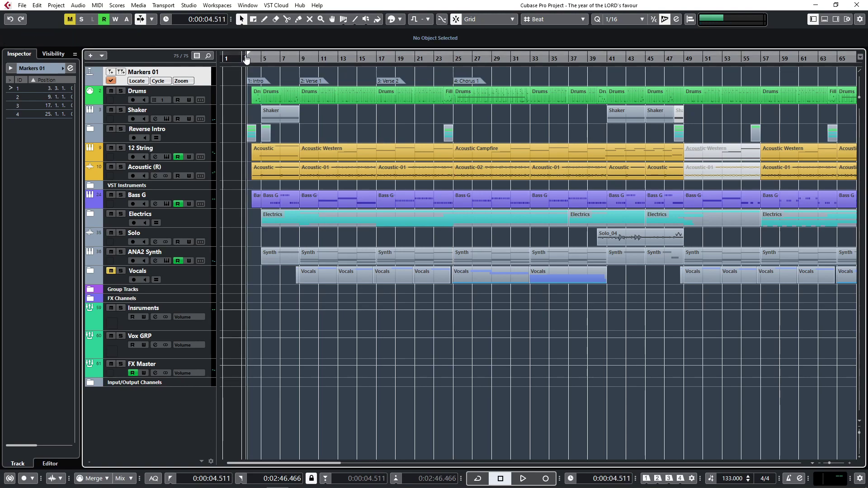
left_click(10, 106)
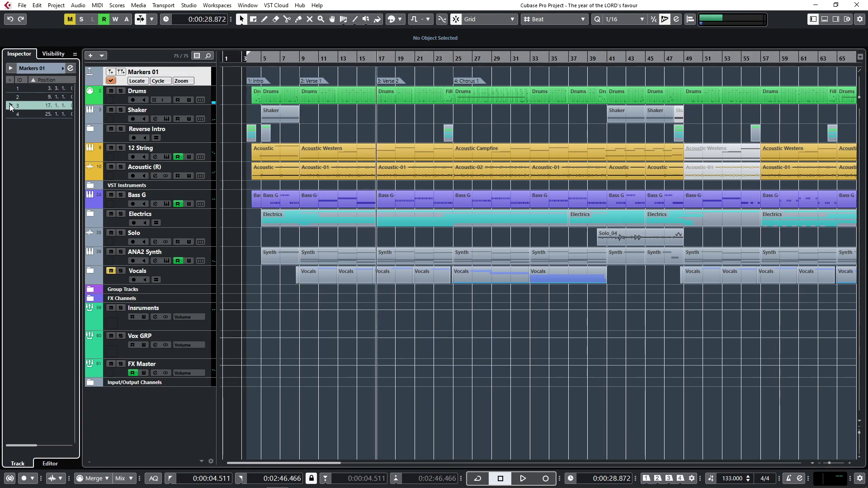
left_click(9, 98)
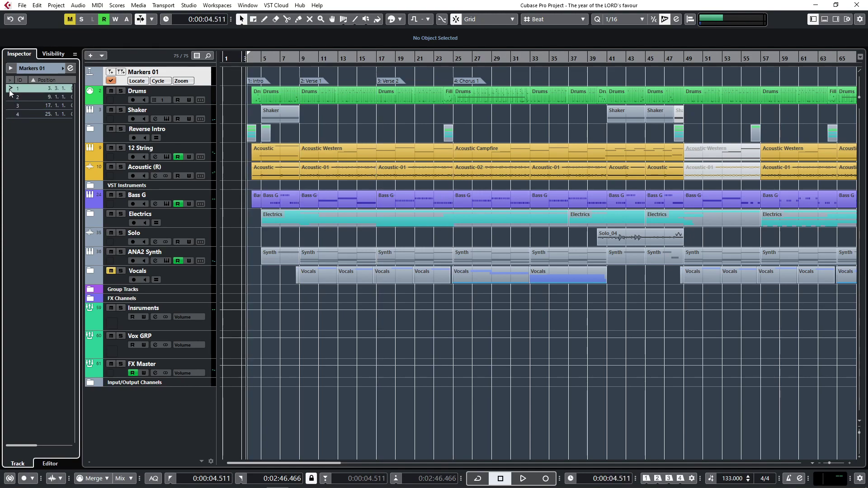
left_click(11, 107)
left_click(15, 89)
key("space")
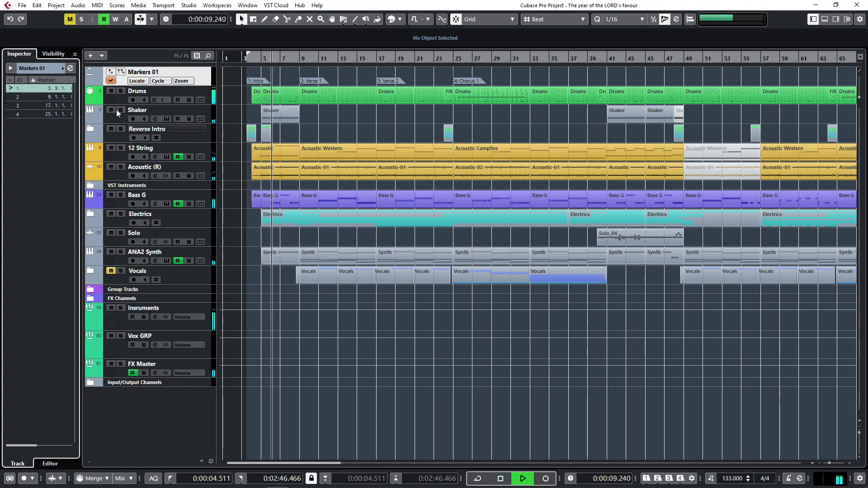
left_click(10, 97)
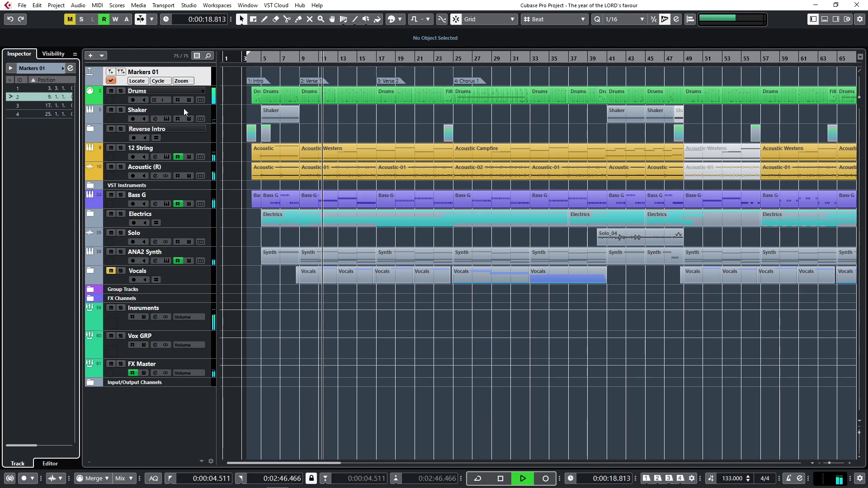
left_click(10, 107)
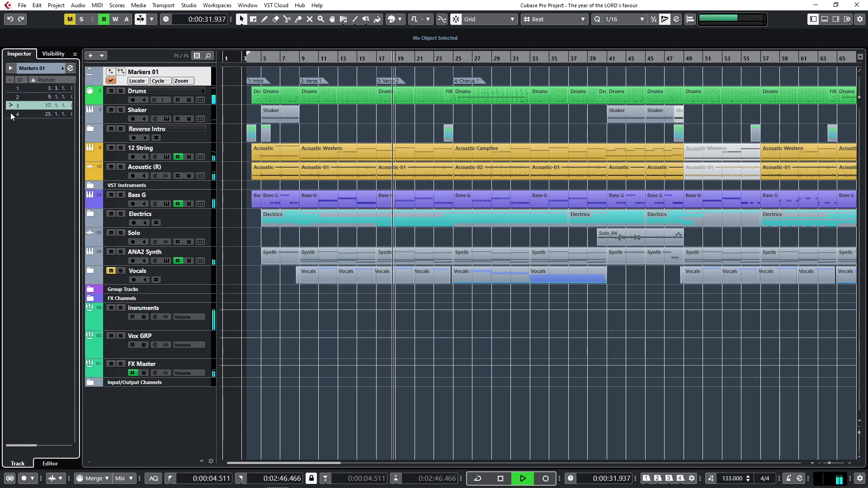
left_click(10, 115)
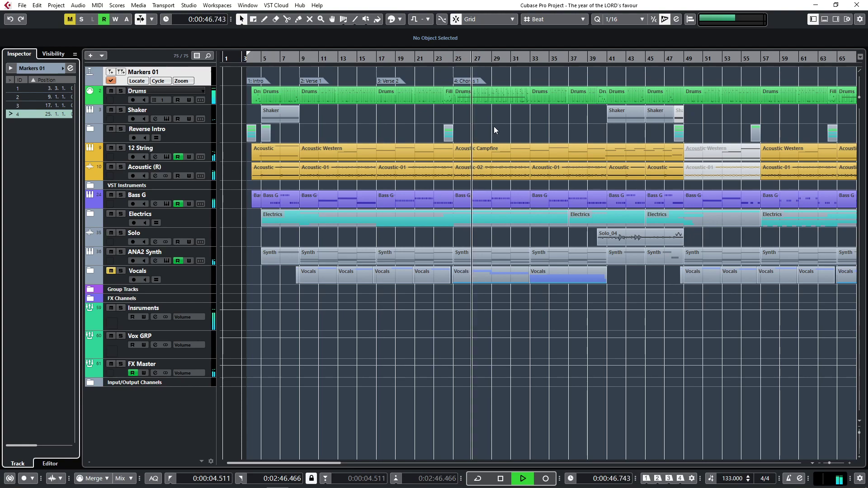
key("space")
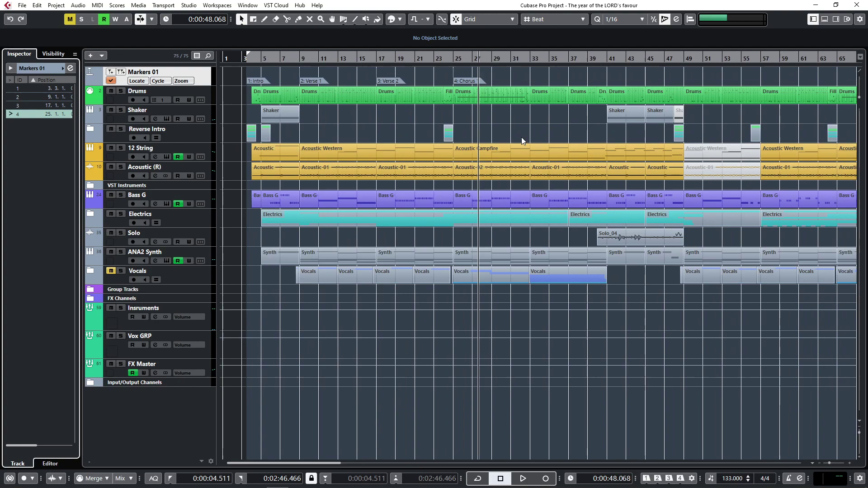
Add an arranger track, holding Arranger Chain 1, to the project
right_click(206, 81)
mouse_move(322, 83)
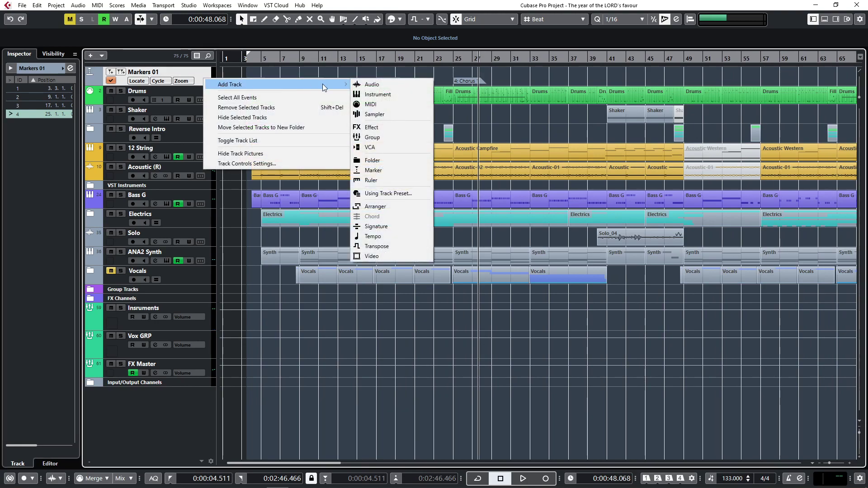
left_click(375, 207)
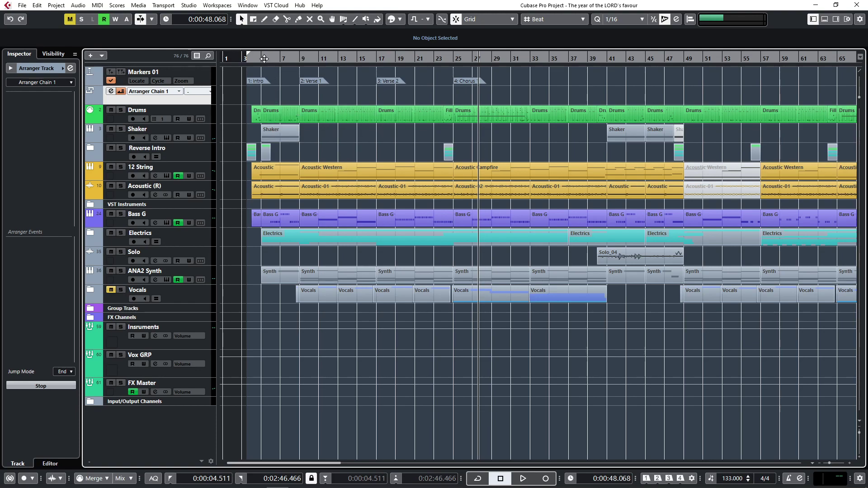
Play briefly from bar 3, then set the playhead at bar 9
left_click_drag(264, 58, 244, 58)
key("space")
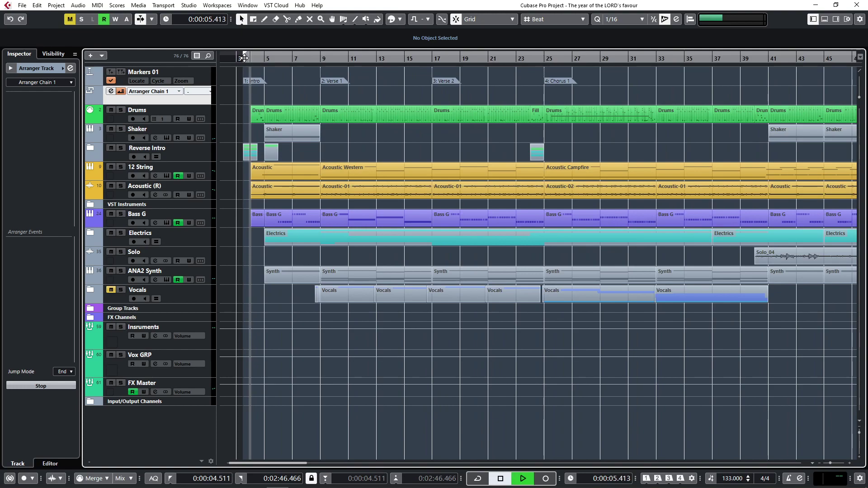
key("space")
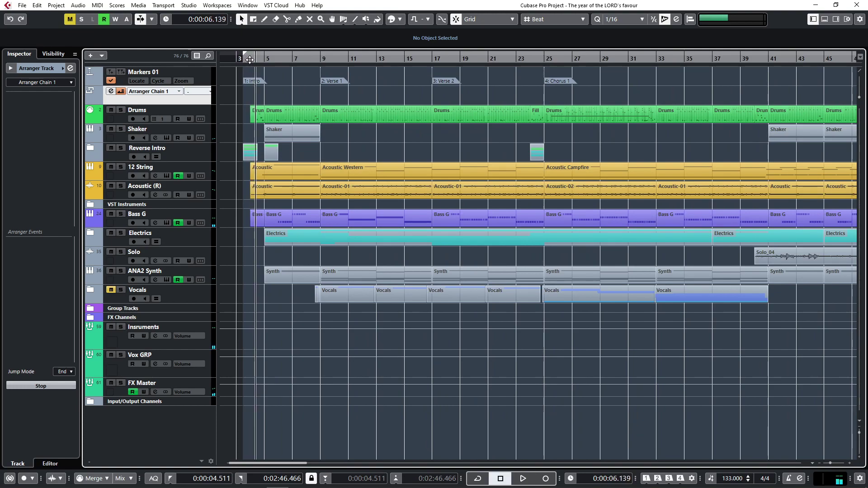
left_click_drag(249, 59, 813, 88)
scroll(673, 101, "down", 2)
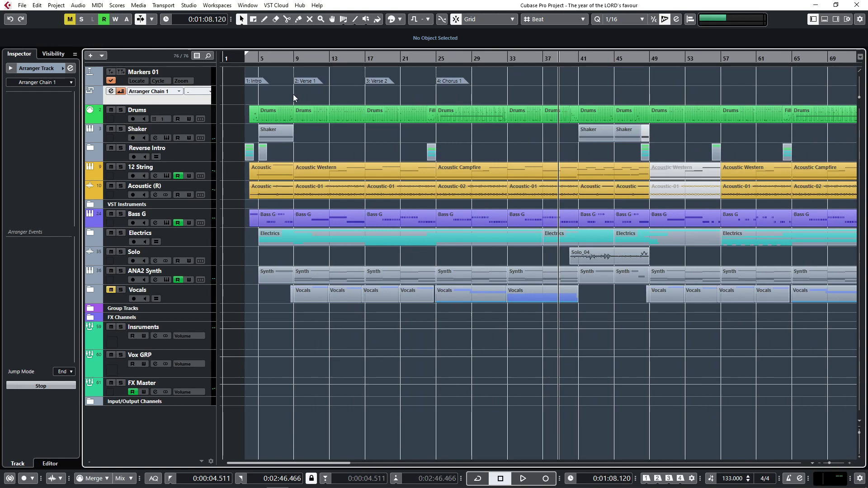
left_click_drag(248, 63, 283, 61)
left_click_drag(368, 62, 437, 63)
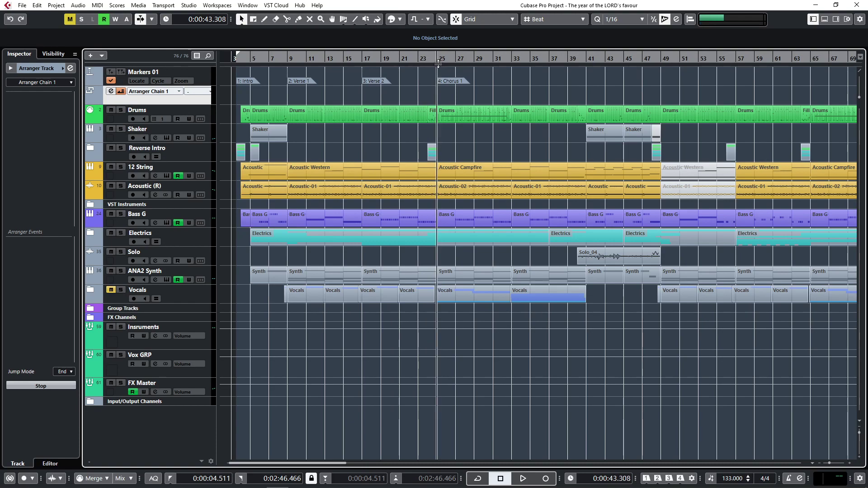
left_click(288, 58)
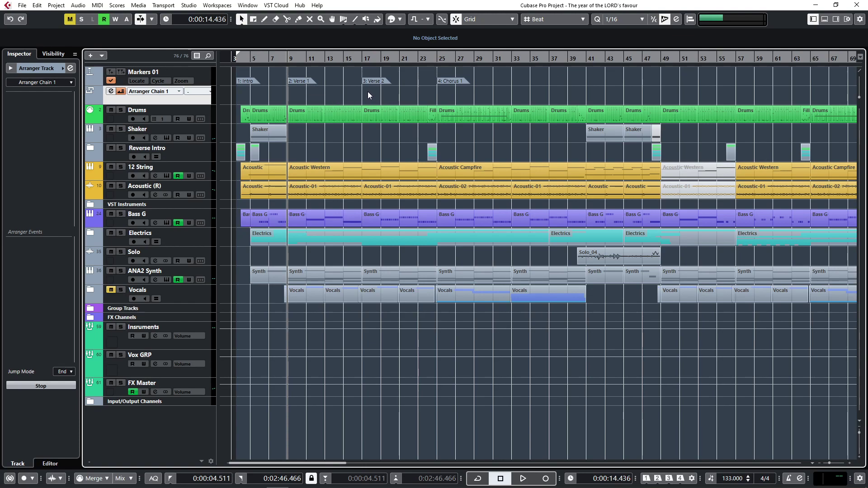
Check the events between bars 9 and 17 and place the playhead at bar 17
double_click(325, 91)
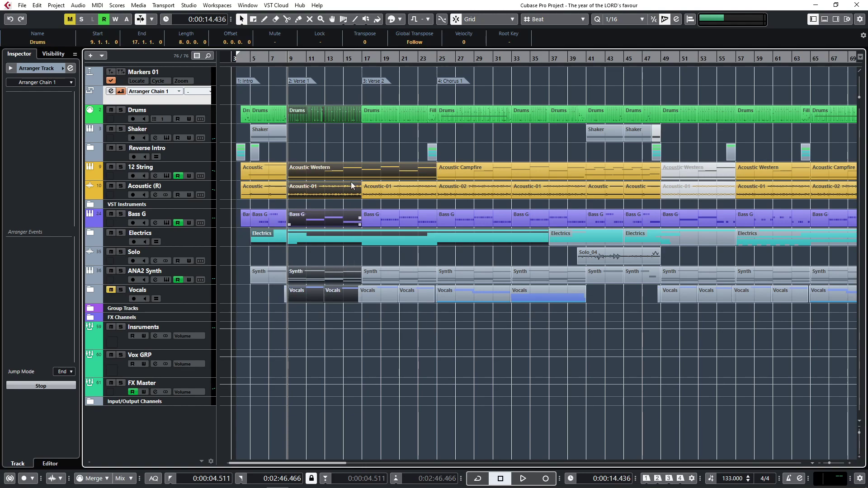
left_click(367, 95)
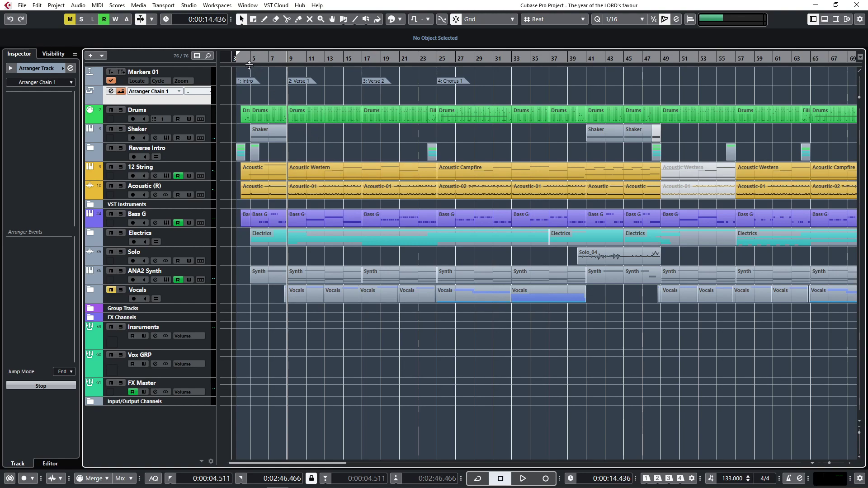
left_click(360, 58)
left_click(364, 58)
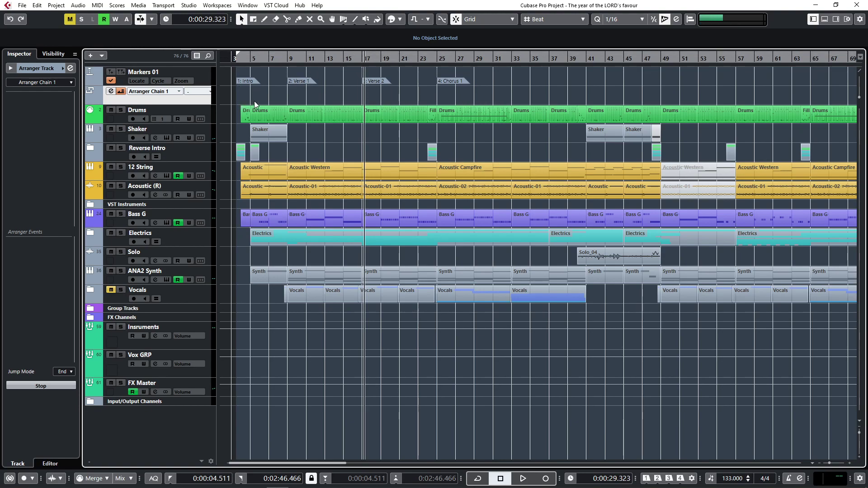
scroll(260, 98, "left", 1)
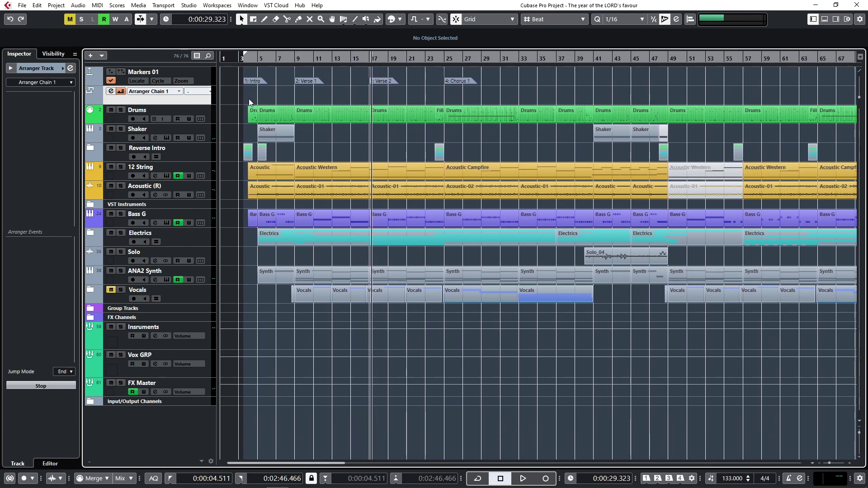
scroll(248, 99, "up", 2)
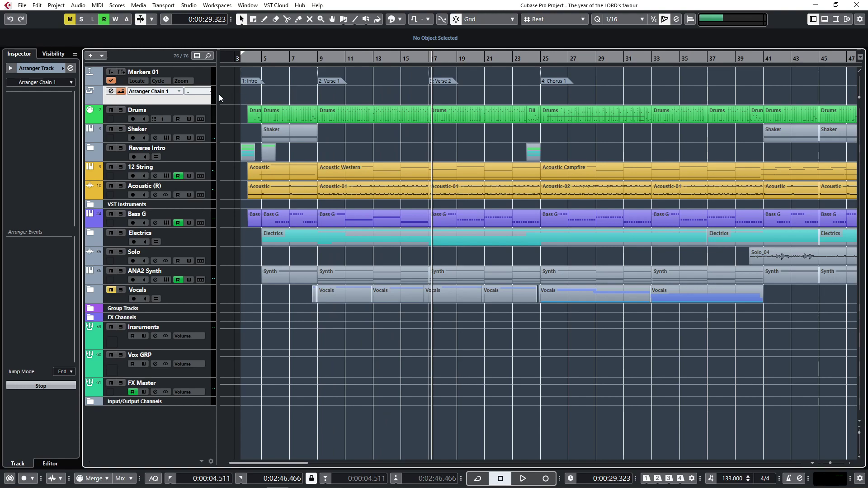
Draw arranger event A, trim its start to bar 5, and rename it Intro
left_click_drag(239, 95, 318, 97)
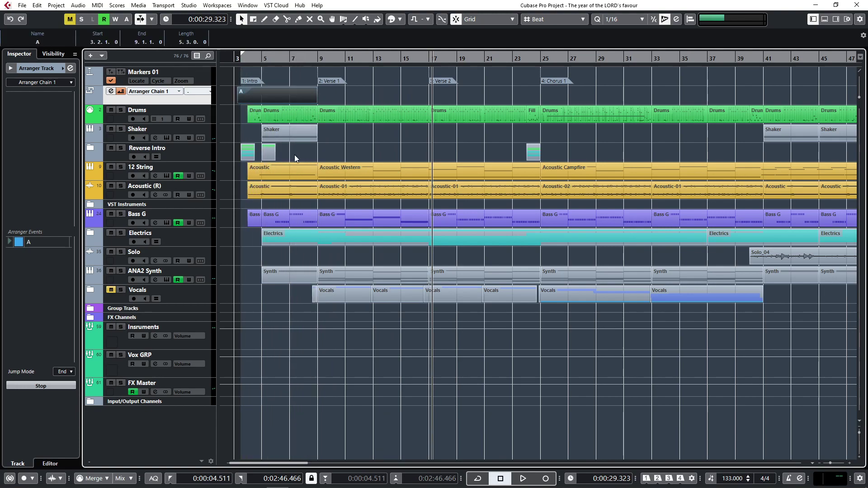
left_click(334, 97)
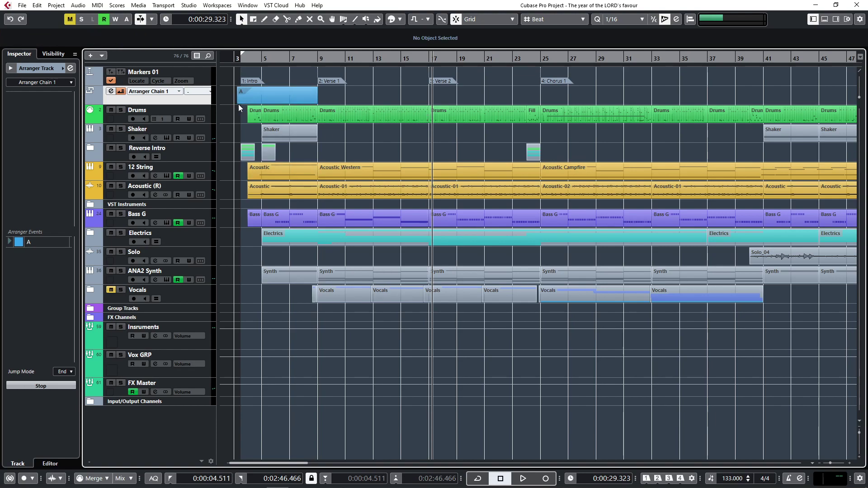
scroll(234, 108, "up", 5)
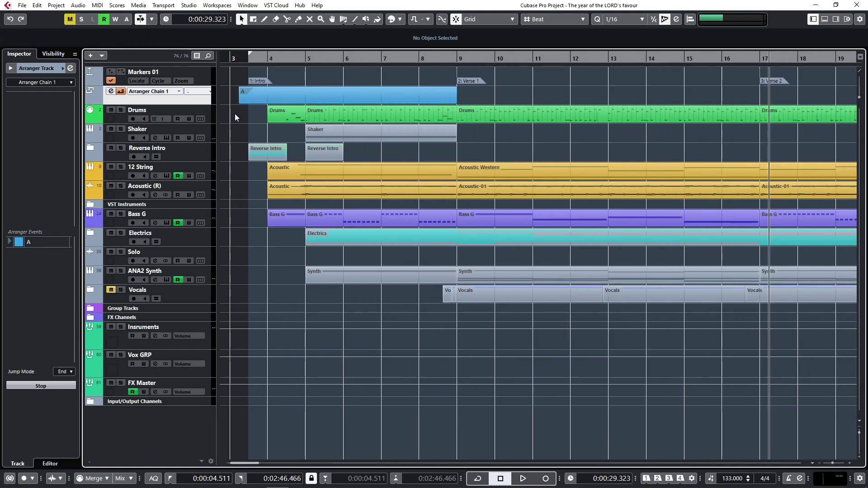
left_click_drag(255, 101, 320, 103)
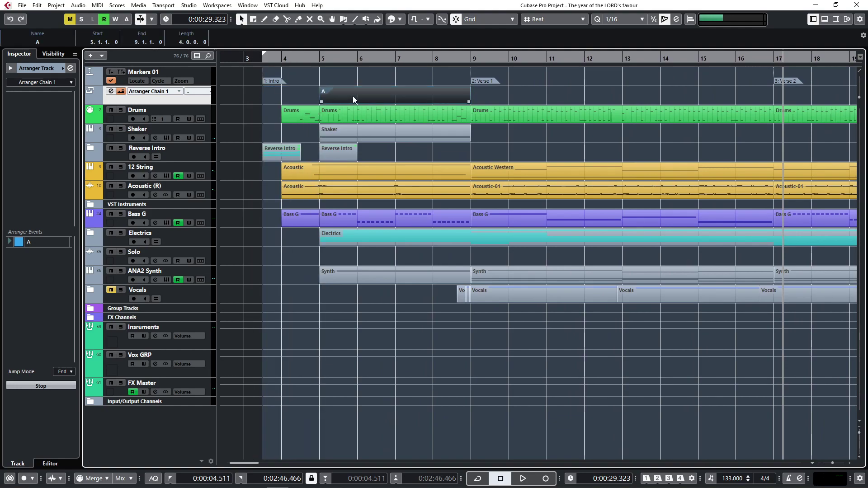
left_click(30, 41)
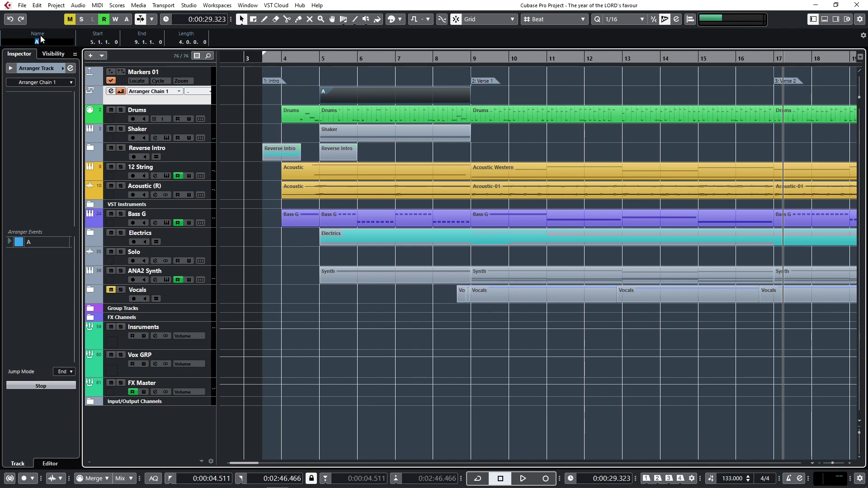
key("BackSpace")
type("Intro")
key("Return")
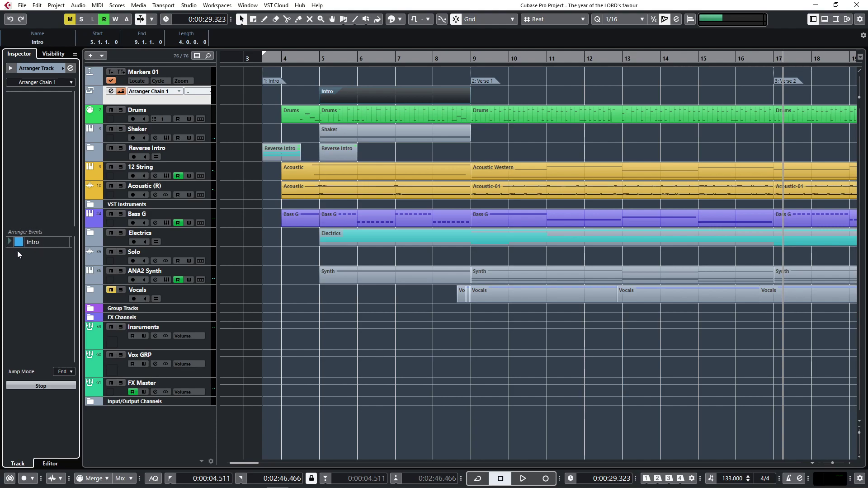
Draw a Verse 1 arranger event spanning bars 9 to 17
left_click(518, 99)
key("g")
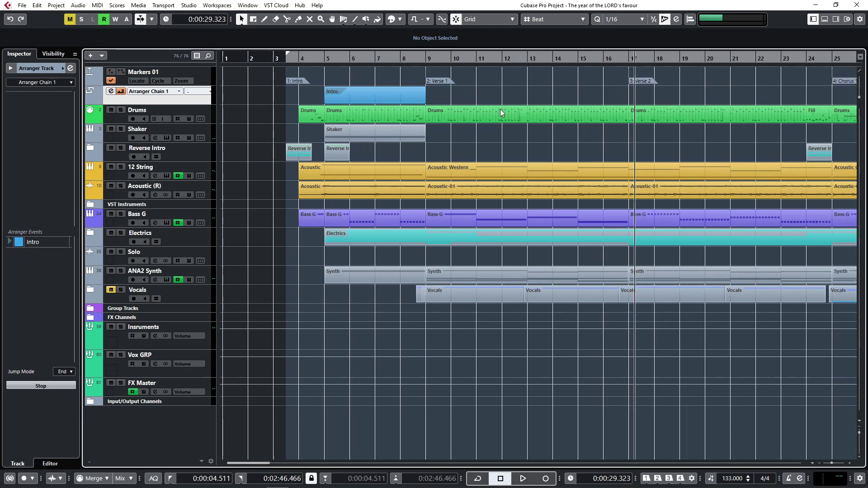
key("g")
left_click_drag(359, 95, 495, 104)
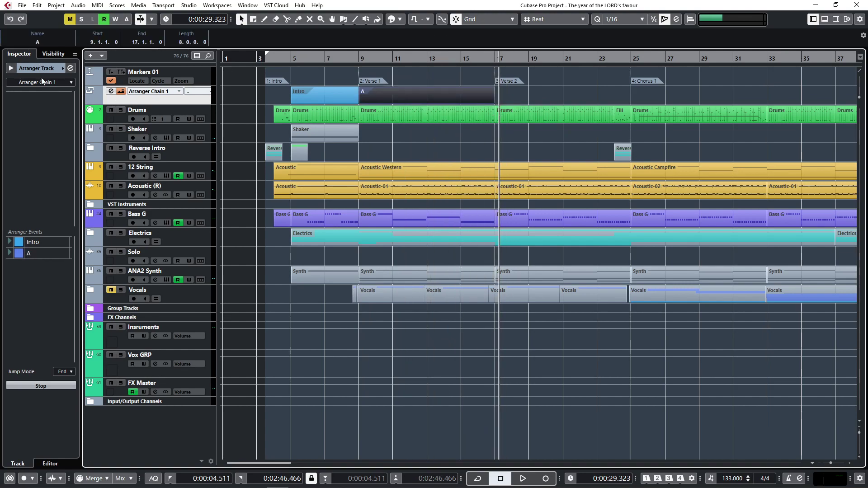
left_click(38, 42)
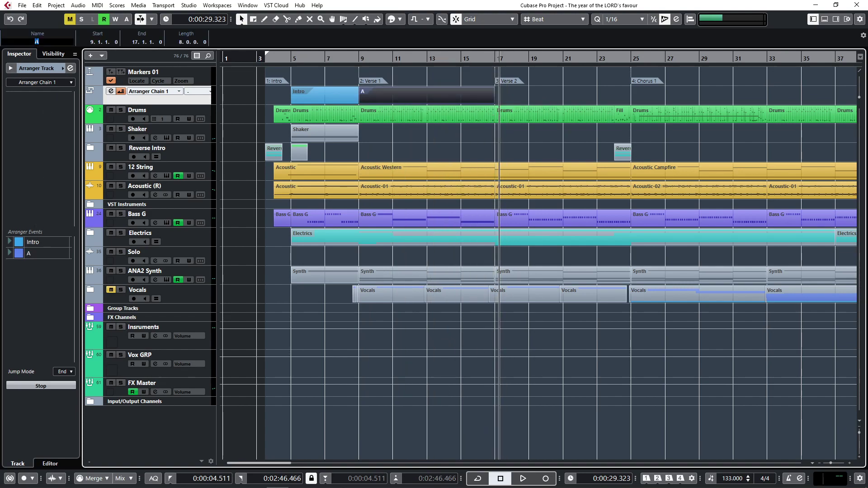
type("Verse 1")
key("Return")
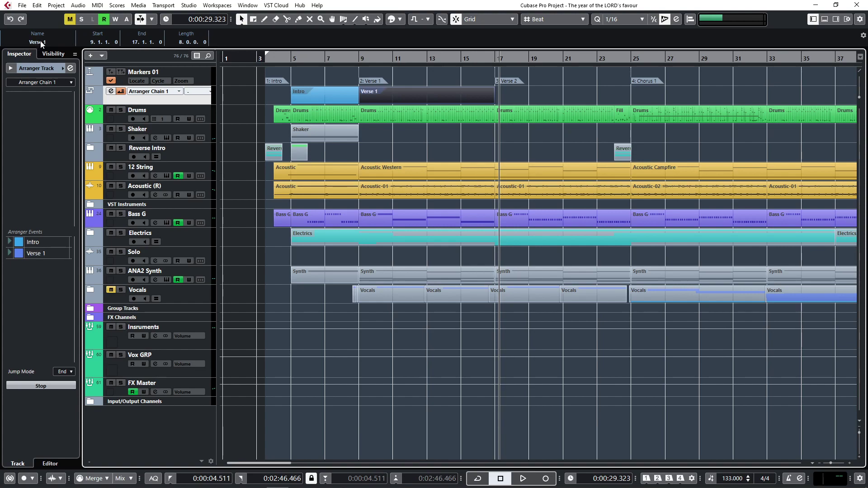
Draw a Verse 2 arranger event spanning bars 17 to 25
left_click_drag(511, 98, 632, 104)
left_click(54, 42)
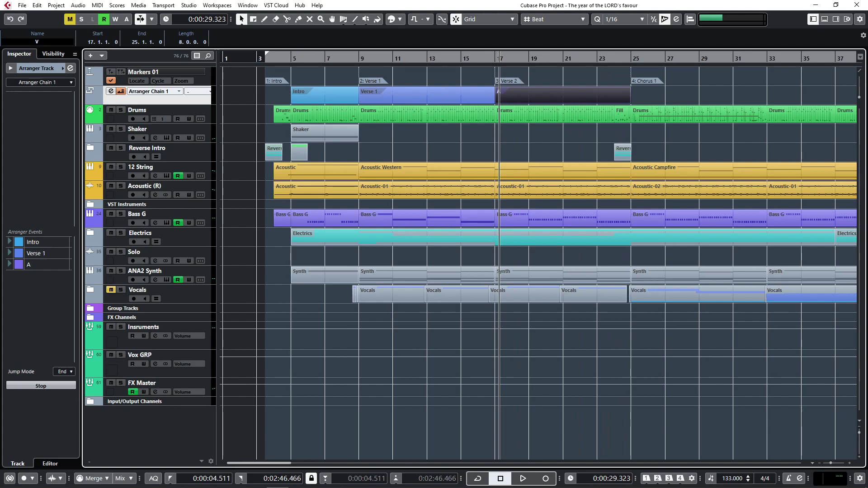
type("Verse 2")
key("Return")
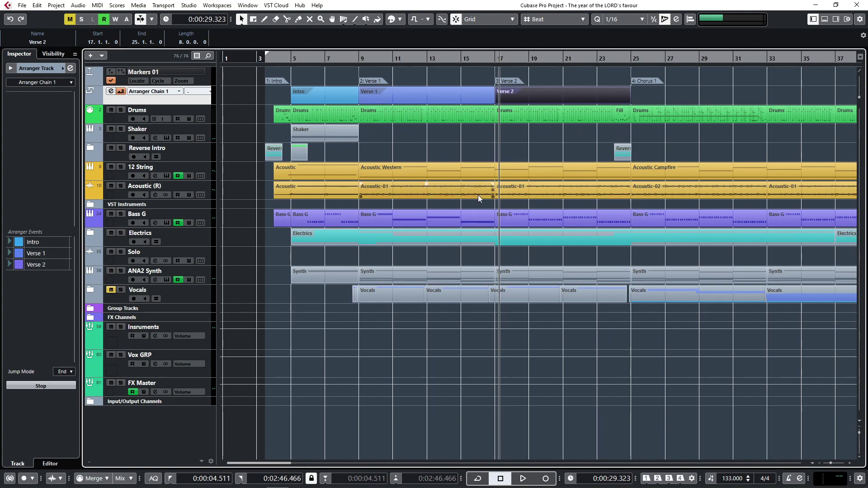
key("g")
left_click(428, 102)
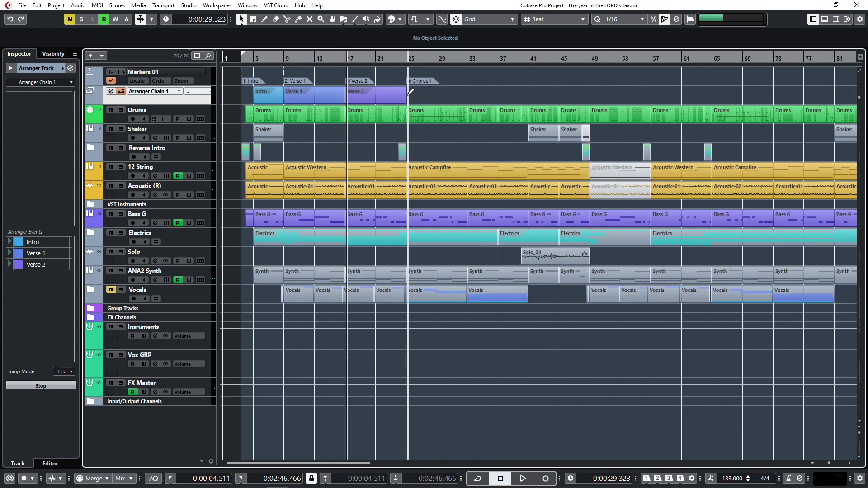
Draw a Chorus arranger event spanning bars 25 to 33
left_click_drag(409, 93, 530, 98)
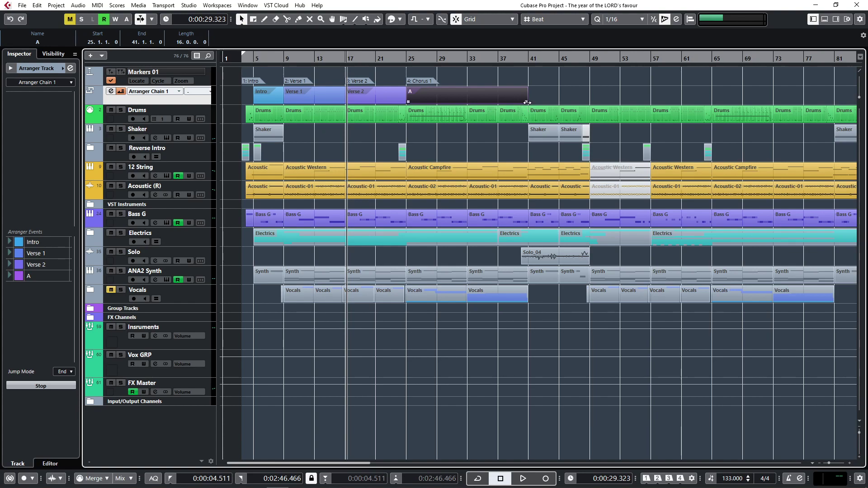
left_click_drag(527, 102, 466, 97)
left_click(23, 36)
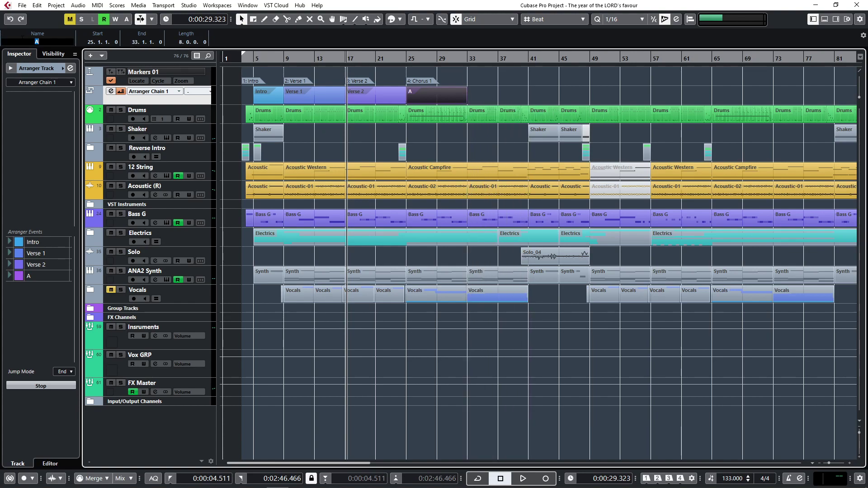
type("Chorus")
key("Return")
left_click(471, 91)
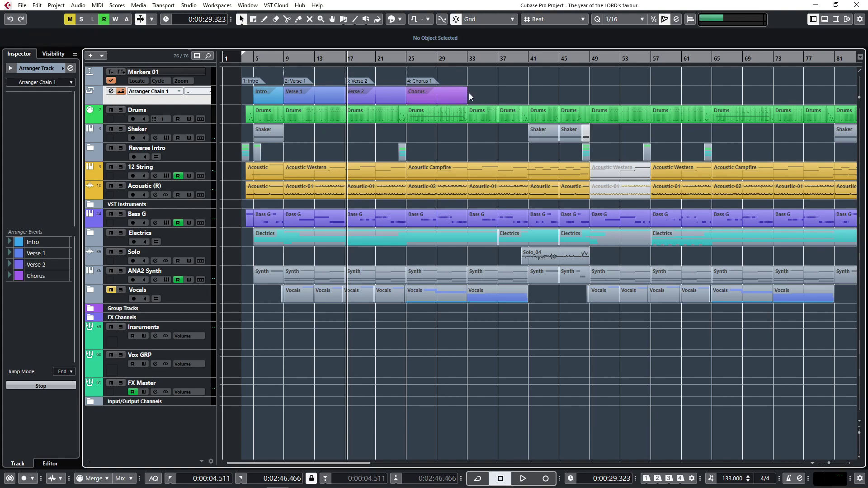
Draw a Bridge arranger event spanning bars 33 to 41
left_click_drag(470, 92, 528, 93)
left_click(37, 42)
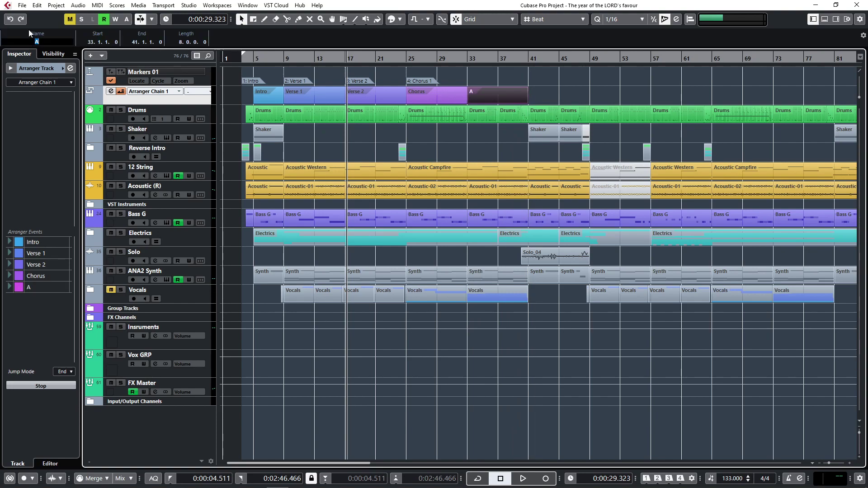
type("Bridge")
key("Return")
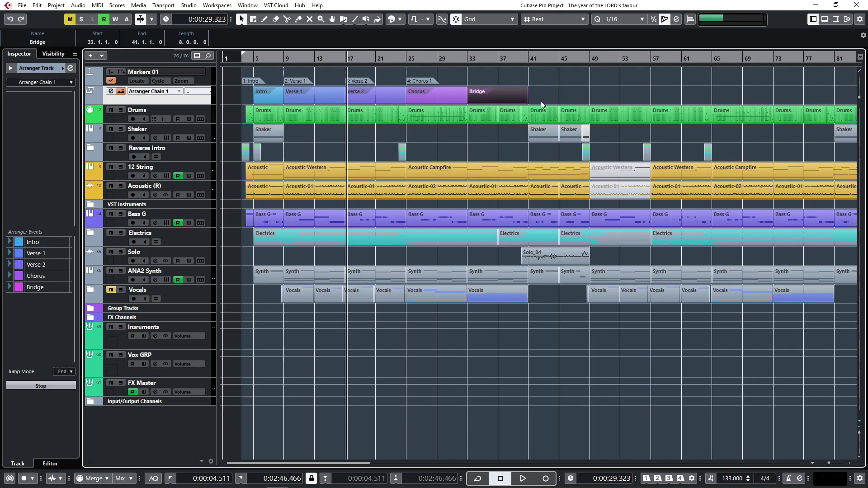
Add an Instrumental arranger event at bars 41 to 49, correcting the misspelled name
left_click_drag(529, 93, 592, 96)
left_click(45, 37)
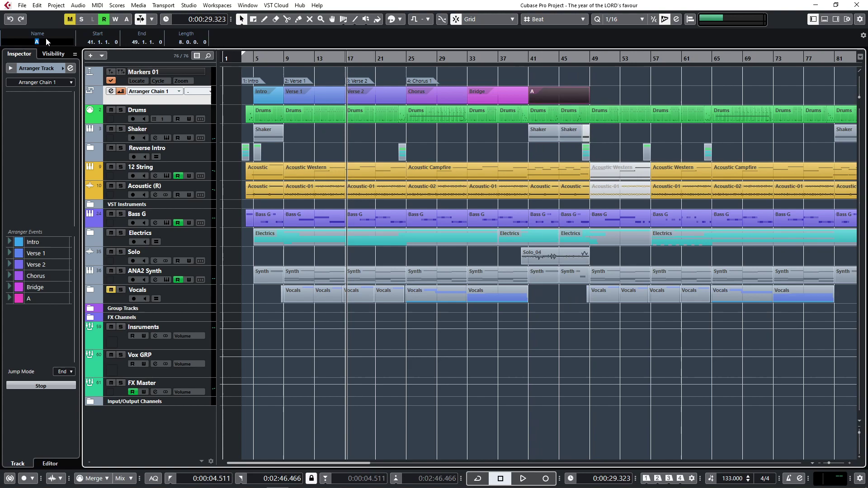
type("Instrumetnal")
key("Return")
left_click(602, 95)
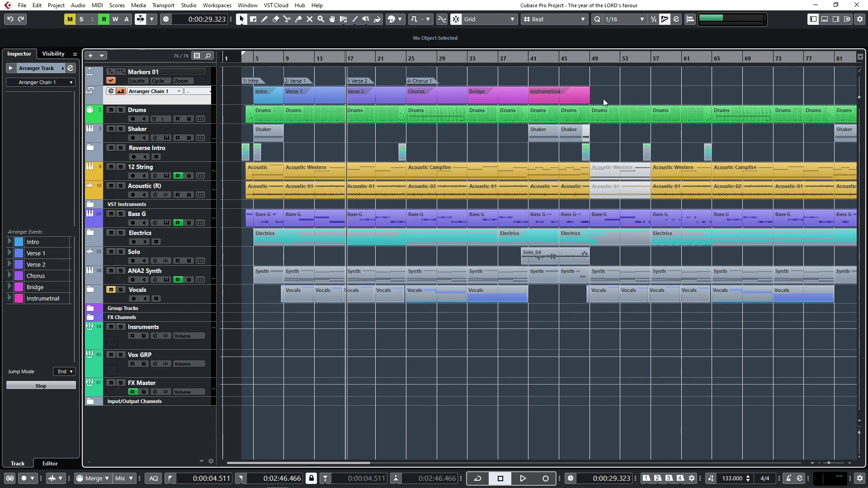
left_click(533, 95)
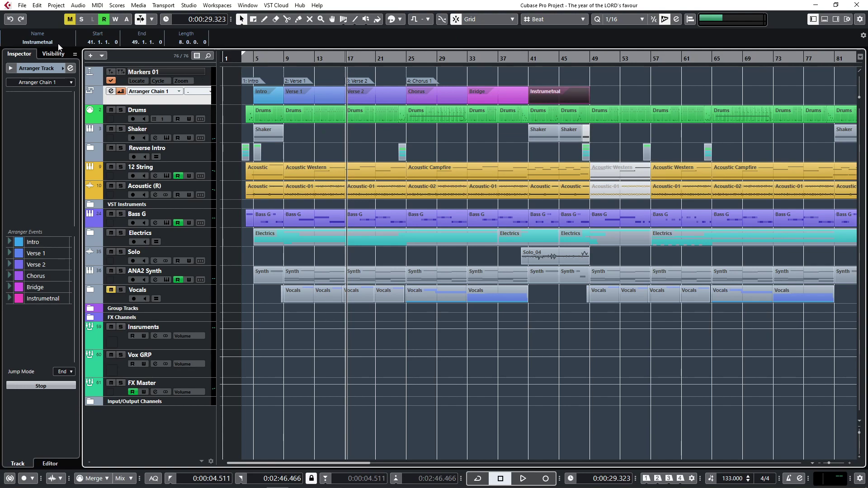
left_click(58, 43)
key("BackSpace")
key("BackSpace")
key("BackSpace")
key("BackSpace")
type("ntal")
left_click(610, 88)
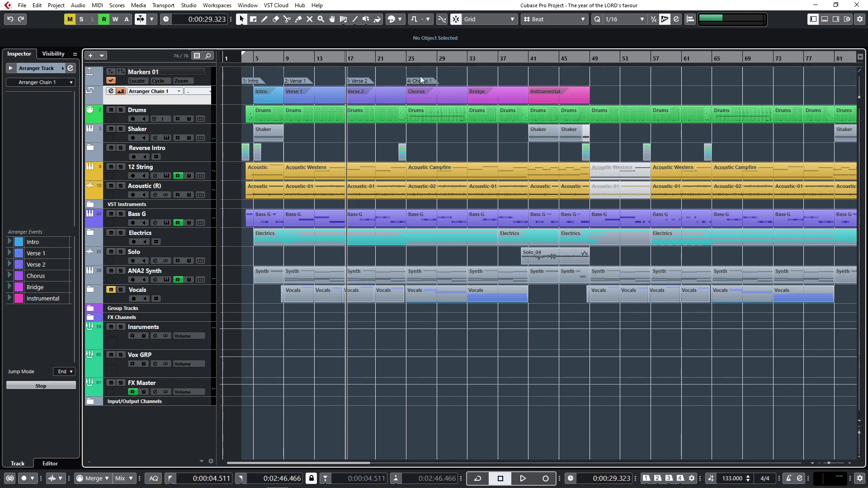
left_click(212, 78)
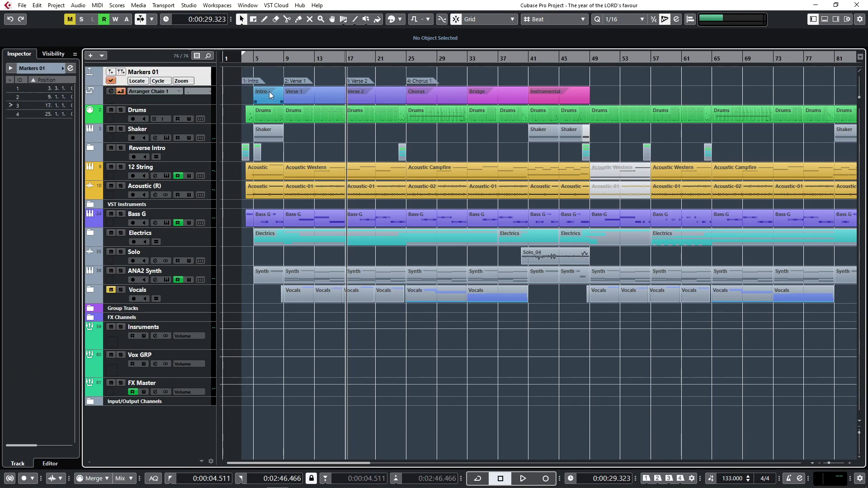
left_click(212, 101)
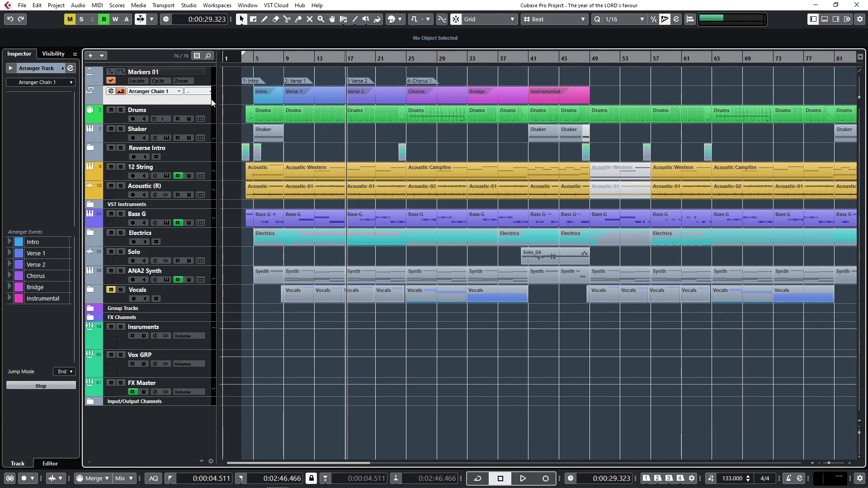
left_click(251, 58)
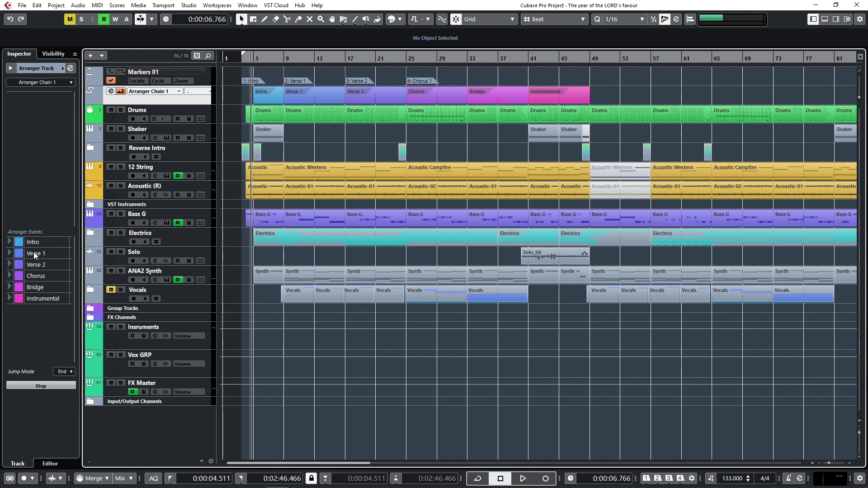
scroll(232, 167, "up", 2)
scroll(276, 159, "down", 2)
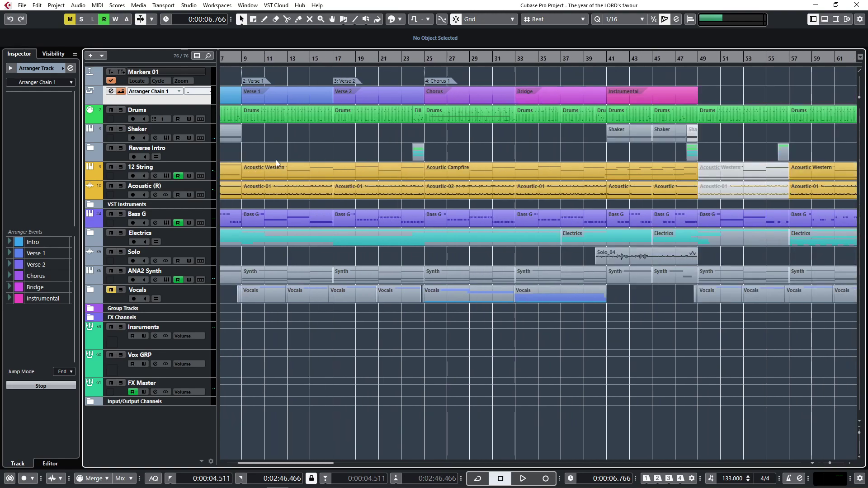
scroll(319, 121, "left", 2)
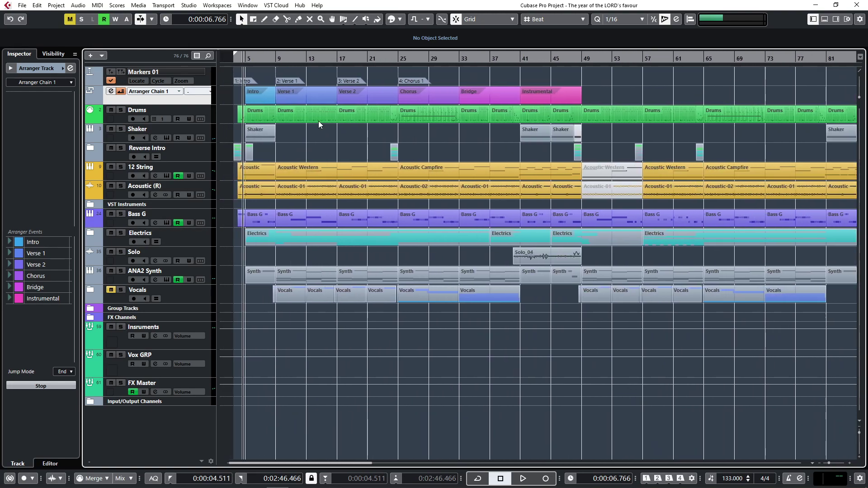
left_click(271, 59)
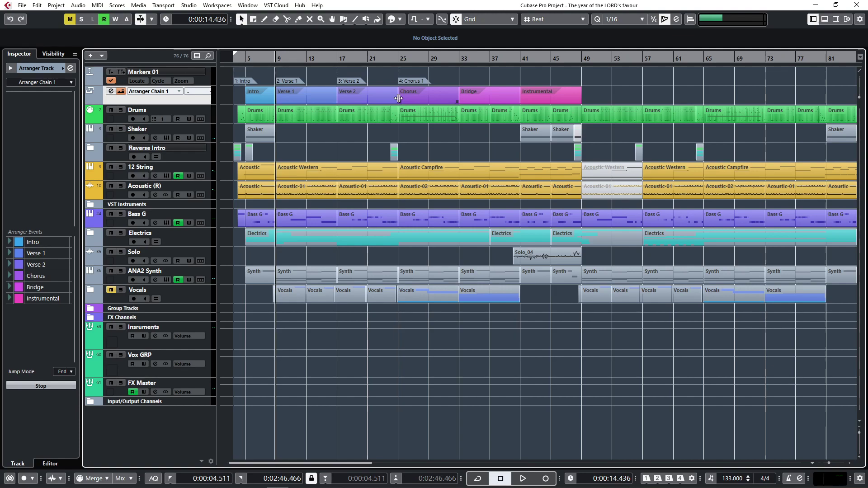
left_click(210, 81)
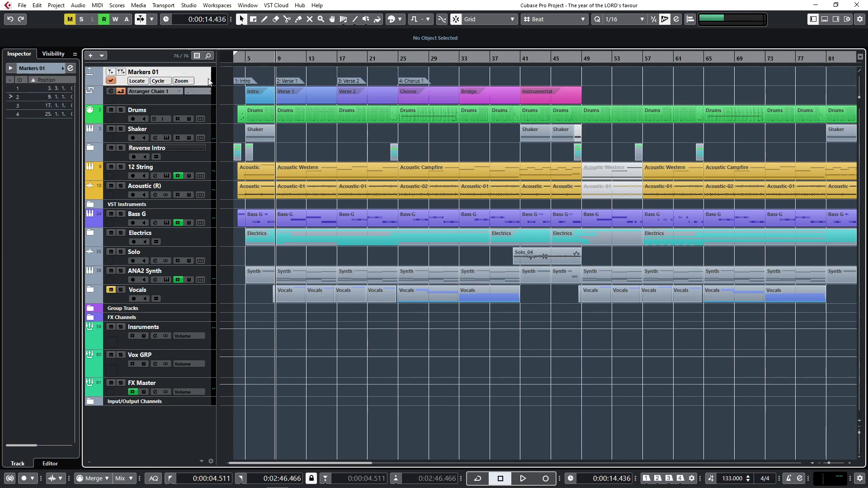
left_click(9, 114)
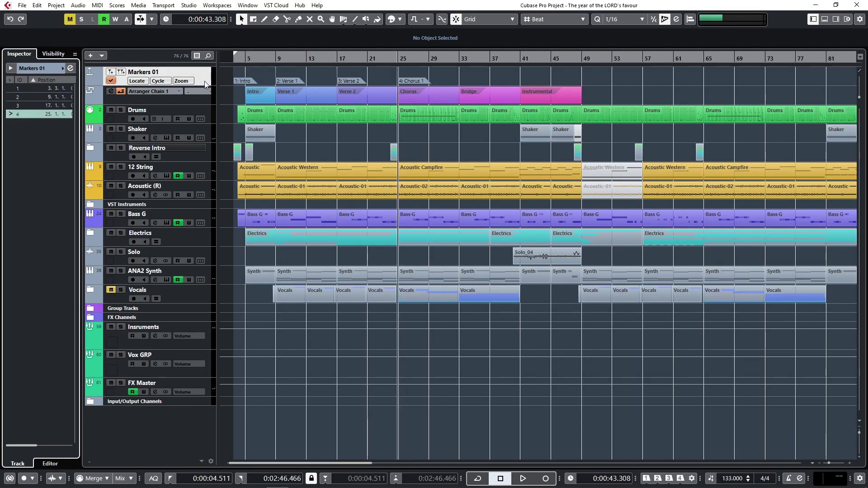
left_click(13, 105)
left_click(27, 97)
left_click(41, 88)
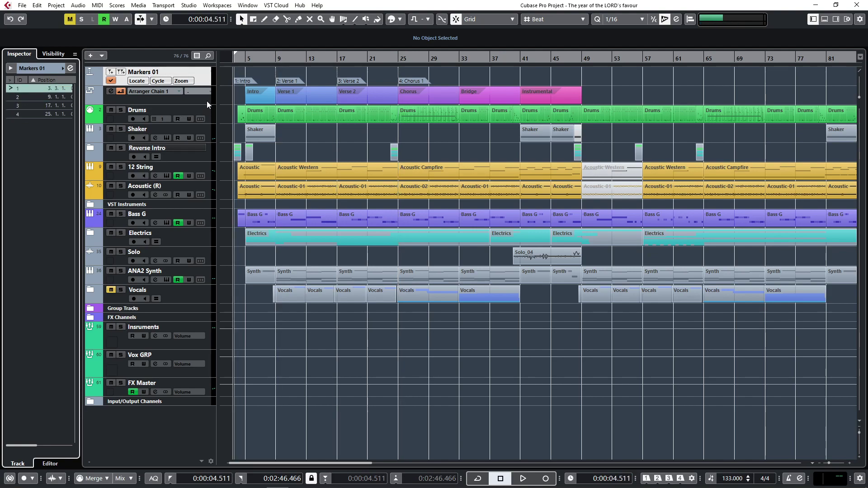
left_click(190, 95)
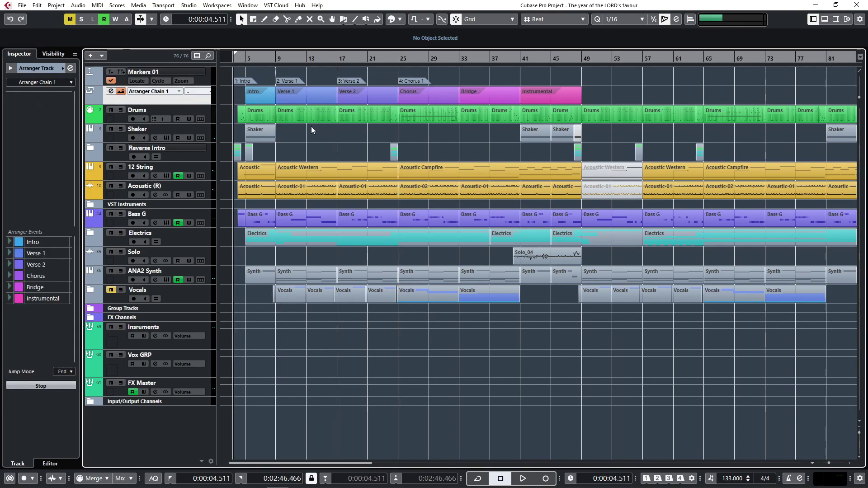
Move playback to the start of Verse 1 and play it briefly
scroll(277, 138, "up", 2)
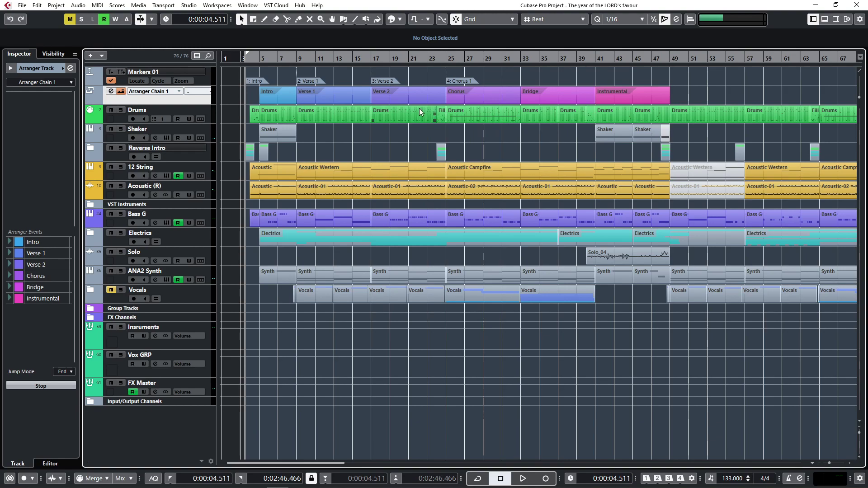
left_click(305, 94)
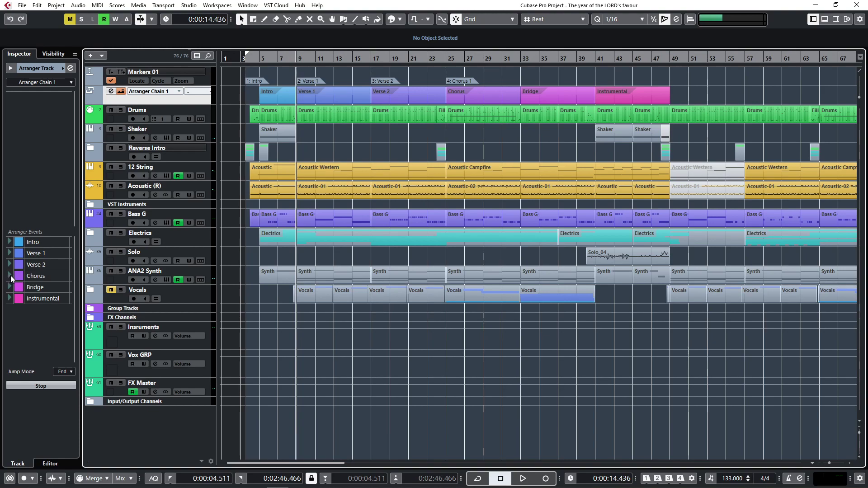
key("space")
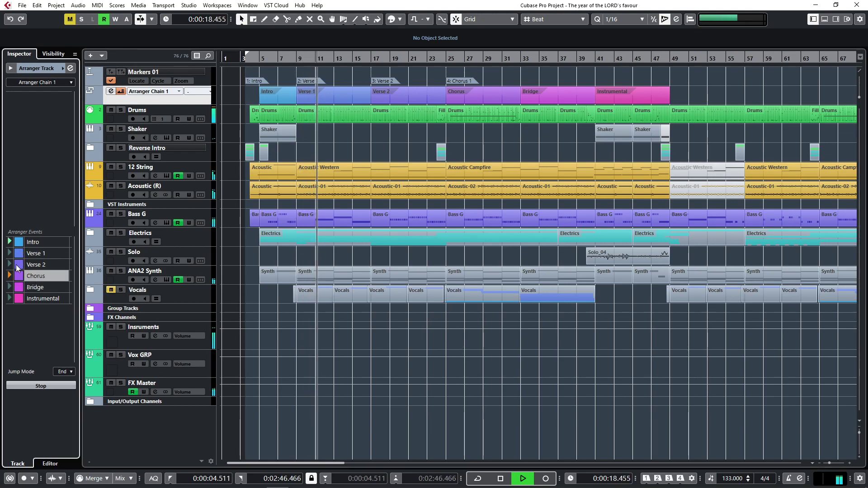
key("space")
Play from Intro, queuing Chorus, Verse 1, Instrumental and Chorus, then stop
left_click(9, 242)
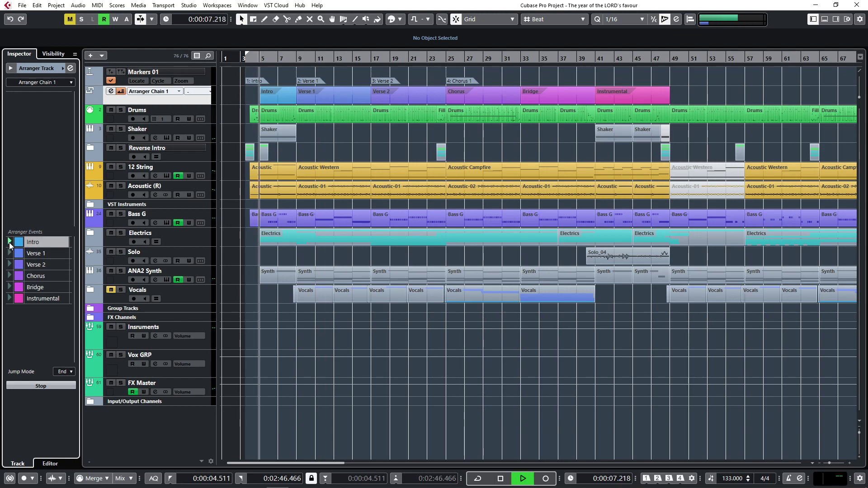
left_click(9, 277)
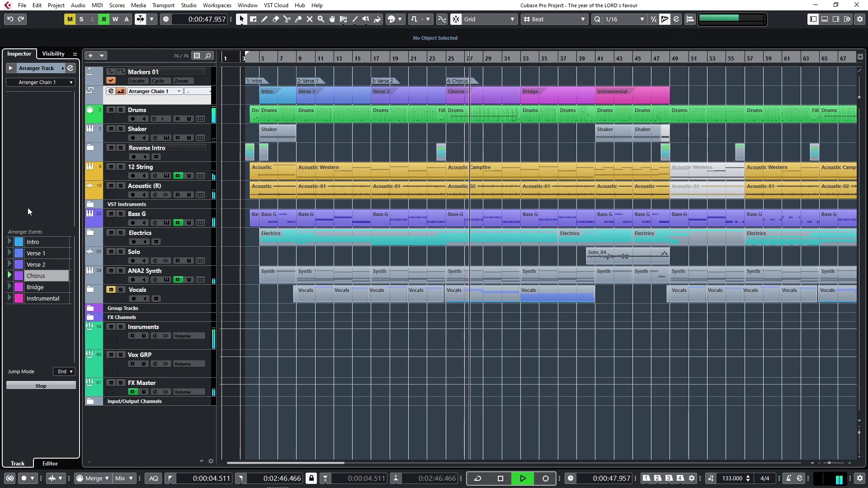
left_click(9, 254)
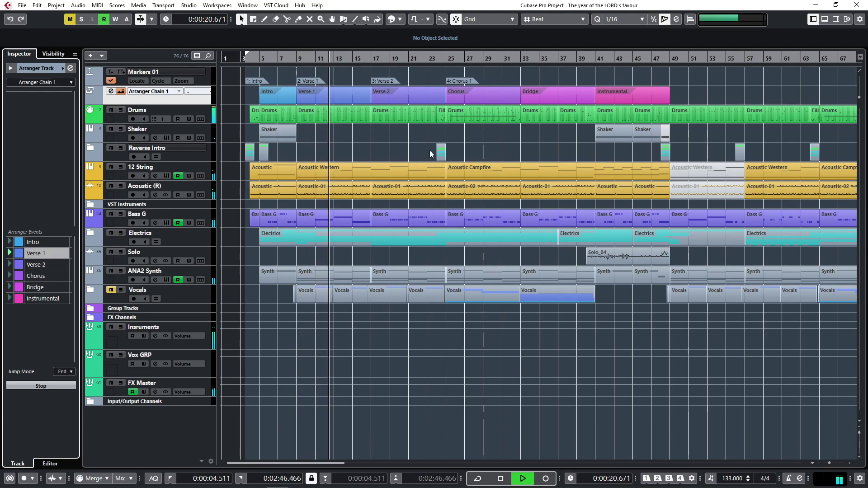
left_click(10, 298)
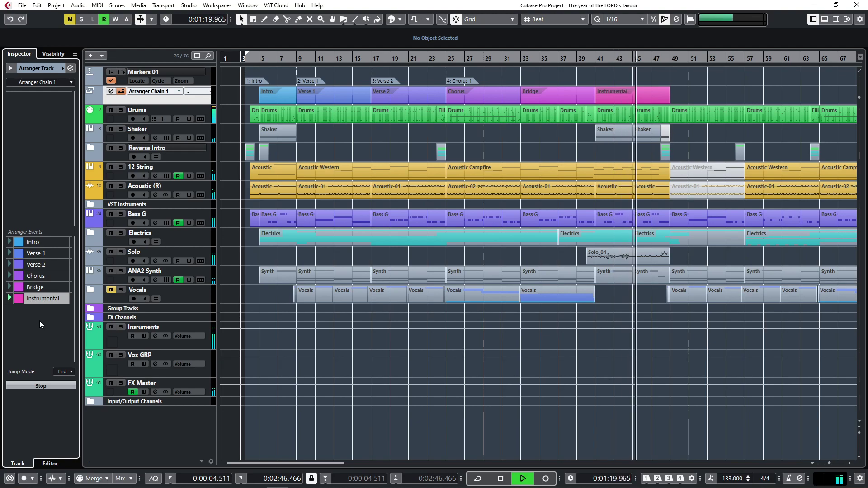
left_click(10, 276)
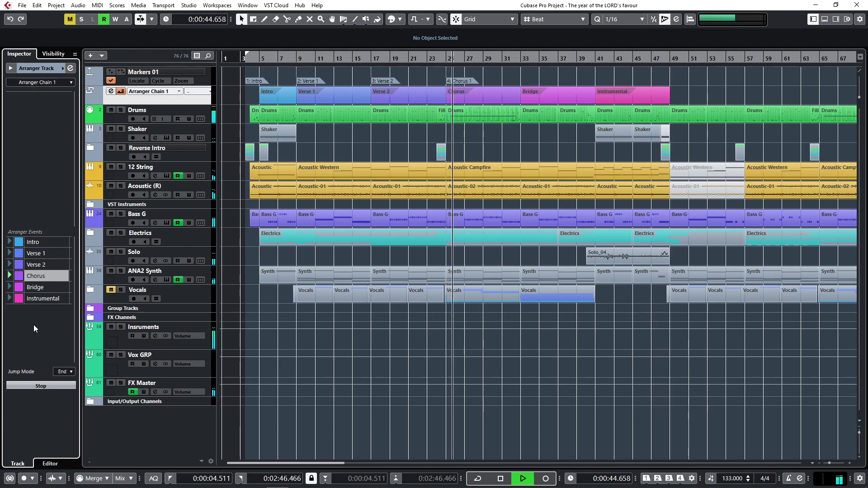
key("space")
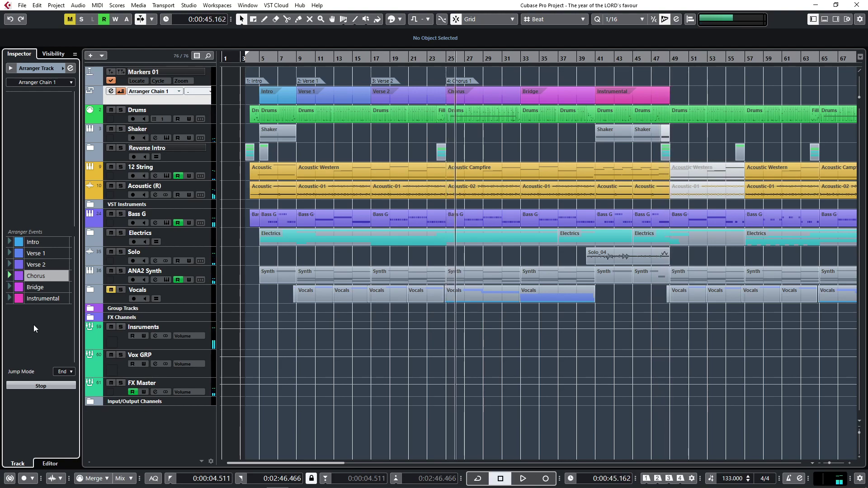